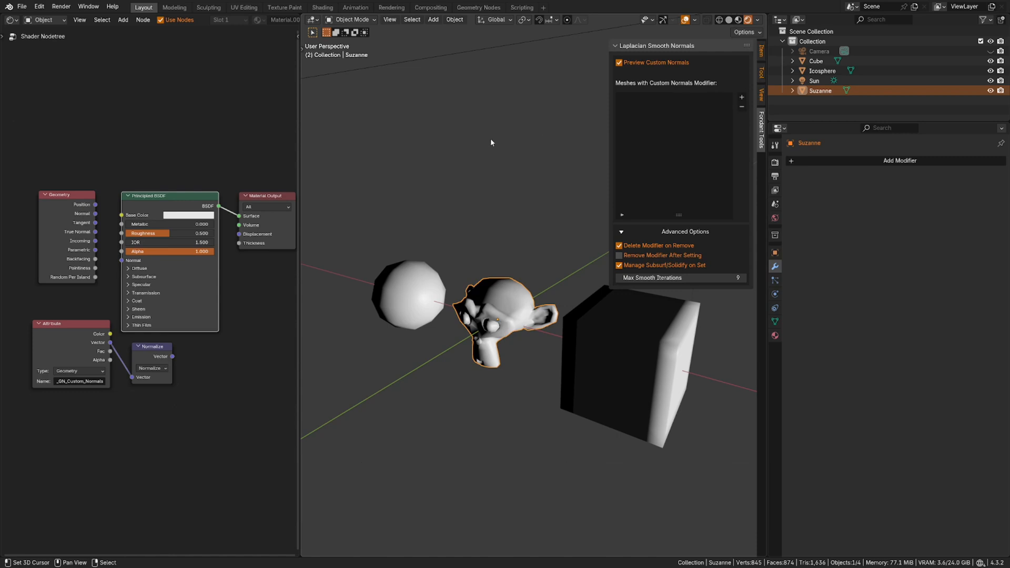
# Add Suzanne to the custom normals mesh list, clear the selection, and add a second entry set to Cube.
pyautogui.click(742, 98)
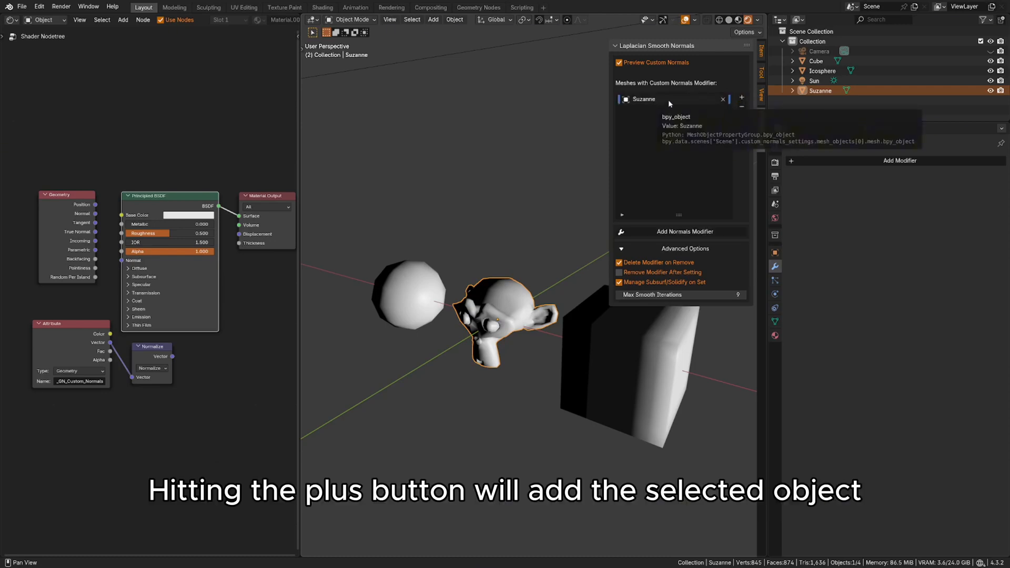
pyautogui.click(521, 259)
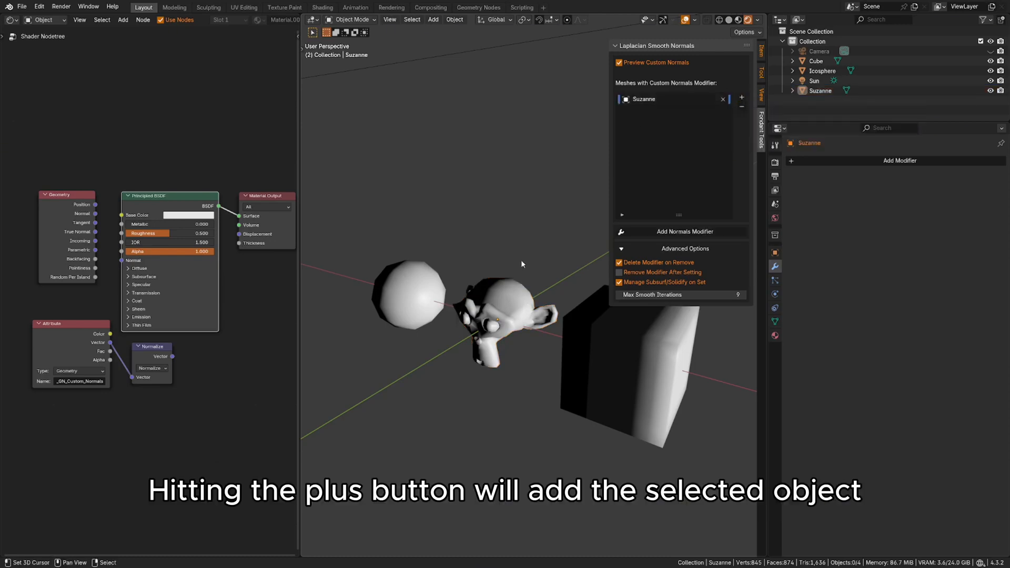
pyautogui.click(742, 98)
pyautogui.click(651, 115)
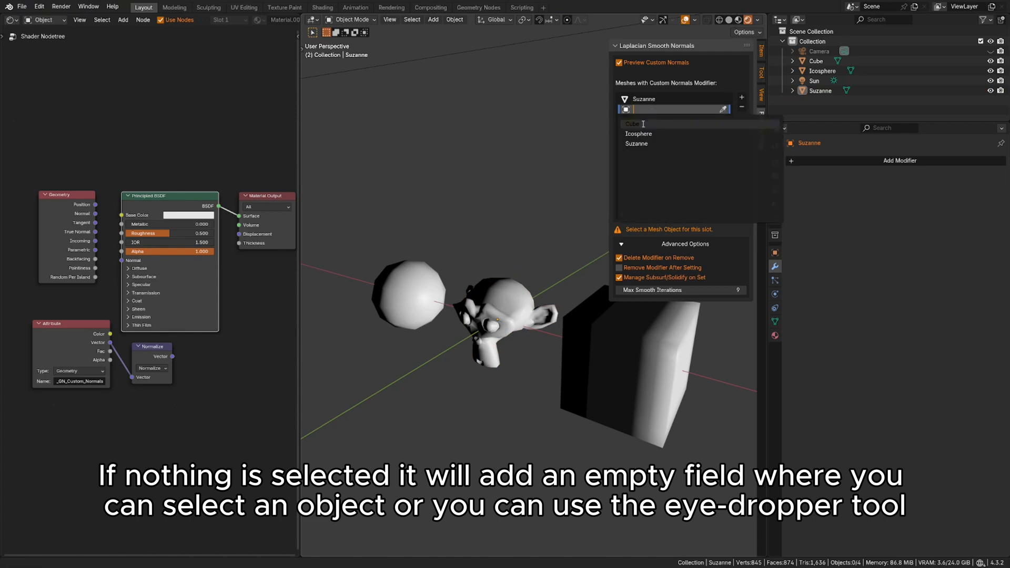
pyautogui.click(642, 124)
# Add a third mesh list entry, assign the Icosphere by sampling it in the viewport, and save the file.
pyautogui.click(741, 97)
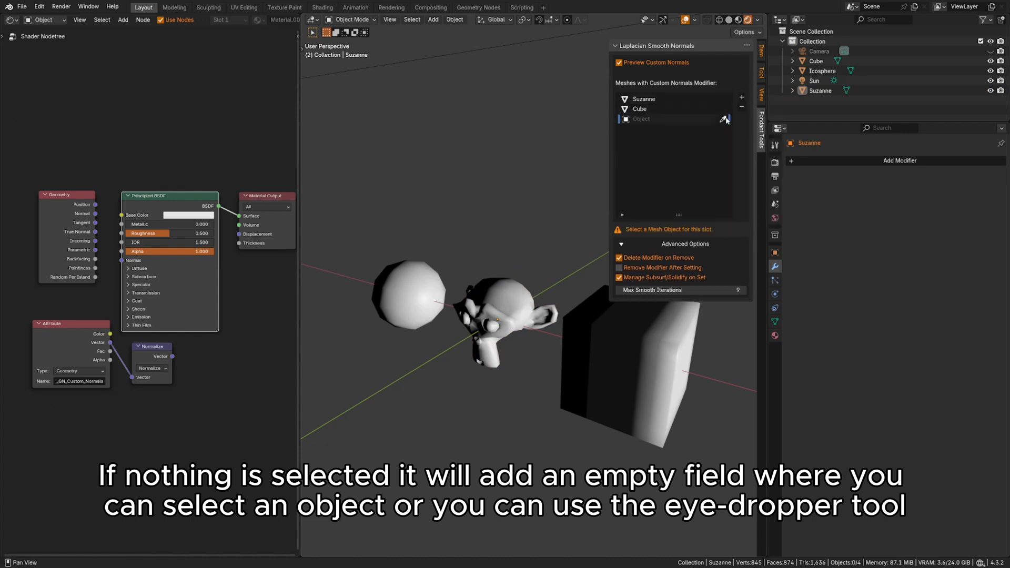
pyautogui.click(723, 119)
pyautogui.click(420, 260)
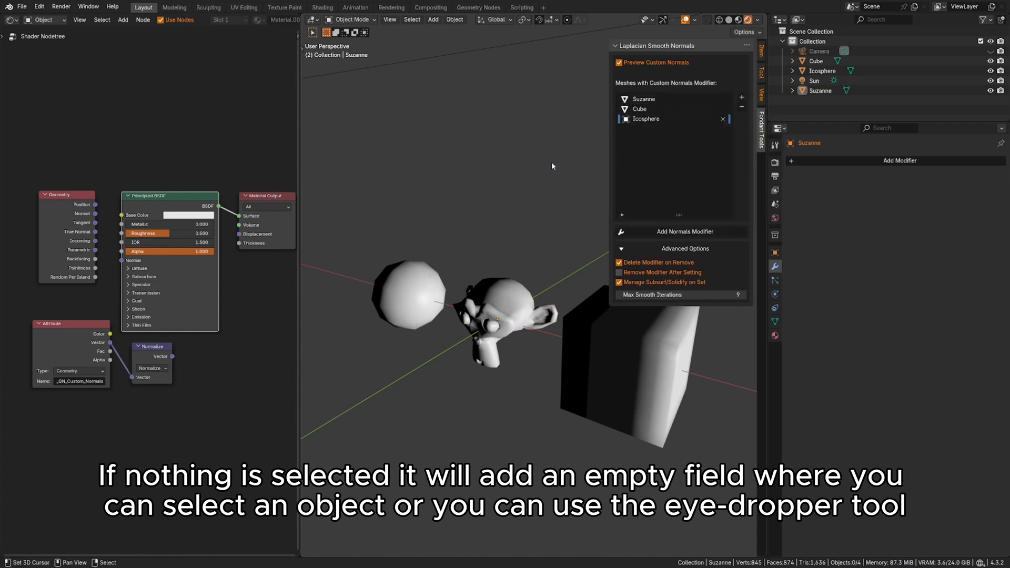
pyautogui.hotkey('ctrl', 's')
# Add the Laplacian Smooth Normals modifier to each listed mesh: Suzanne, Cube and Icosphere.
pyautogui.click(638, 101)
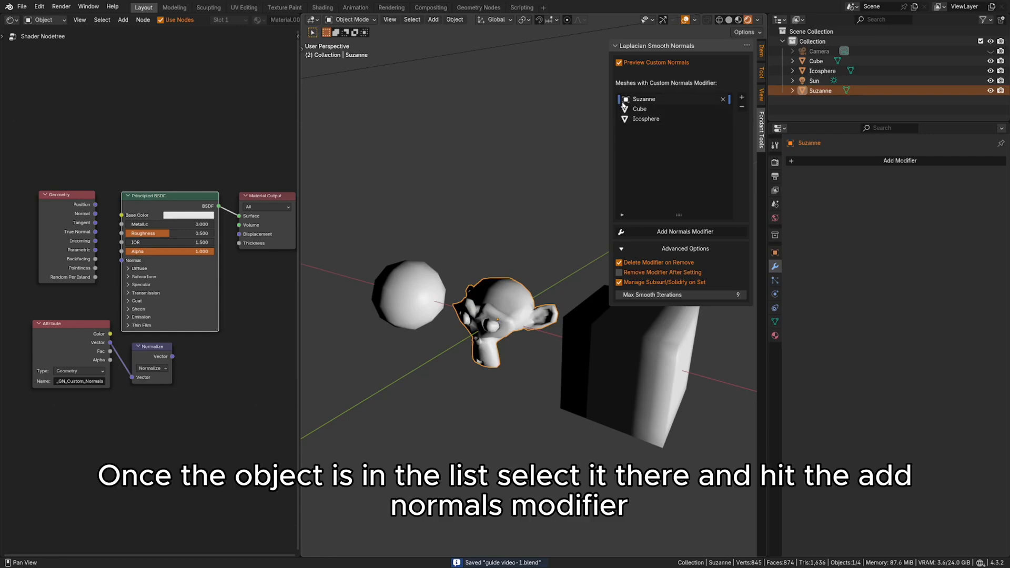
pyautogui.click(684, 232)
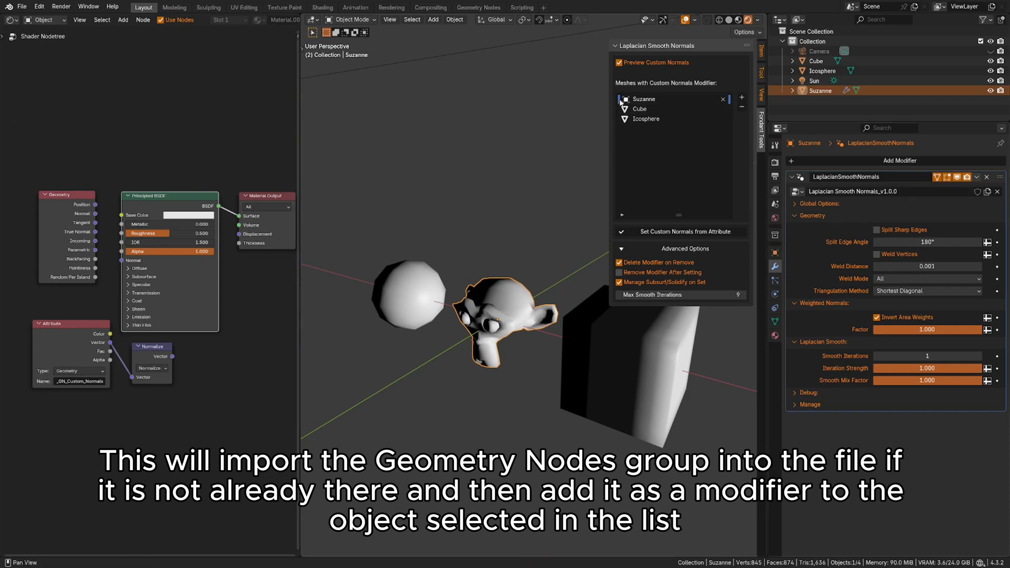
pyautogui.click(618, 109)
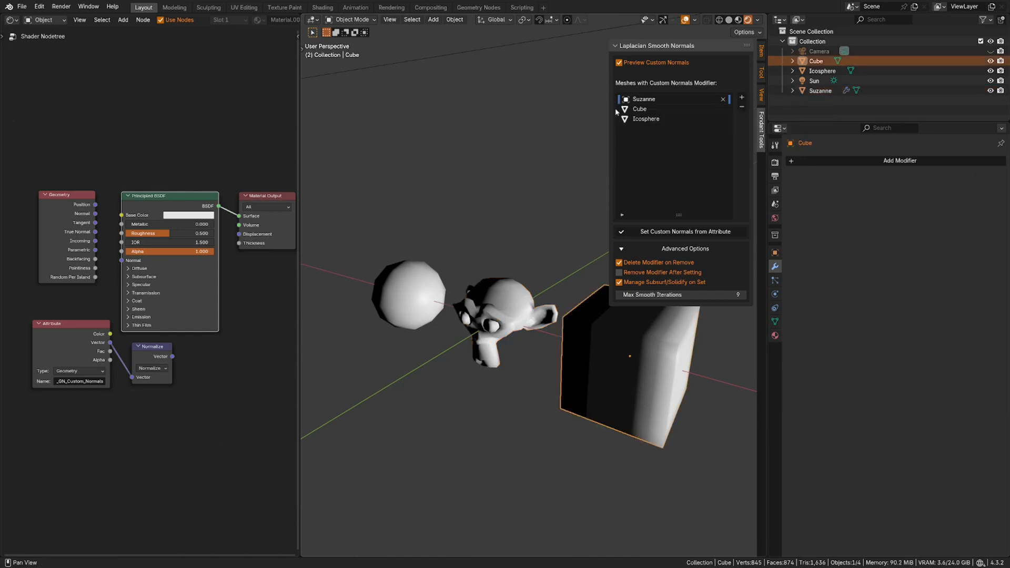
pyautogui.click(668, 232)
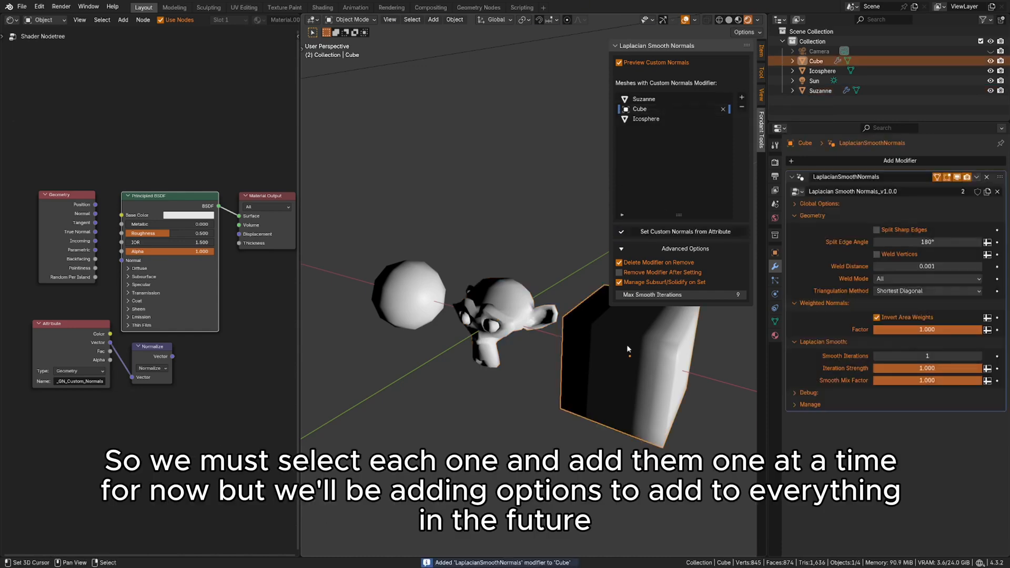
pyautogui.click(426, 286)
pyautogui.click(637, 119)
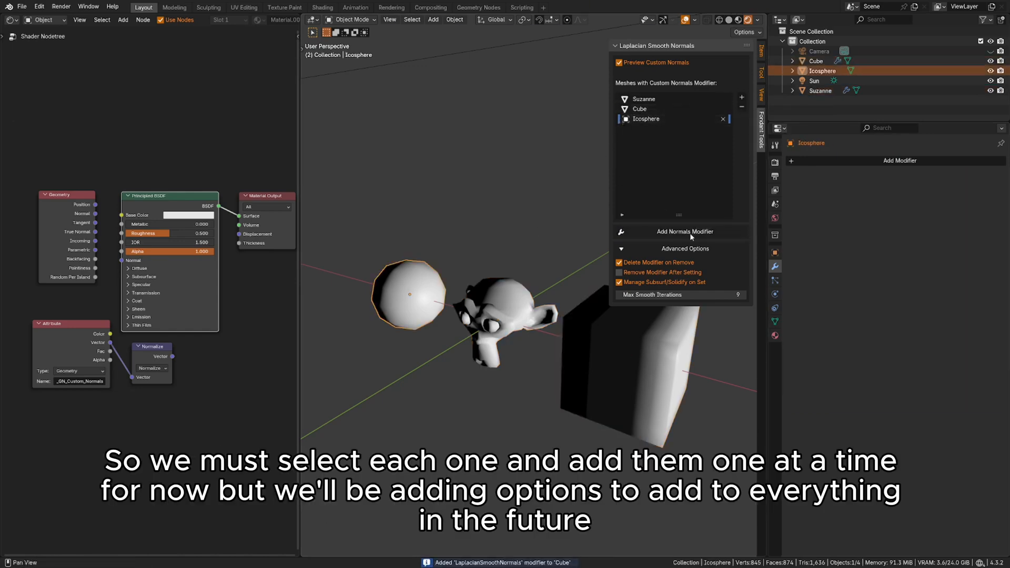
pyautogui.click(691, 233)
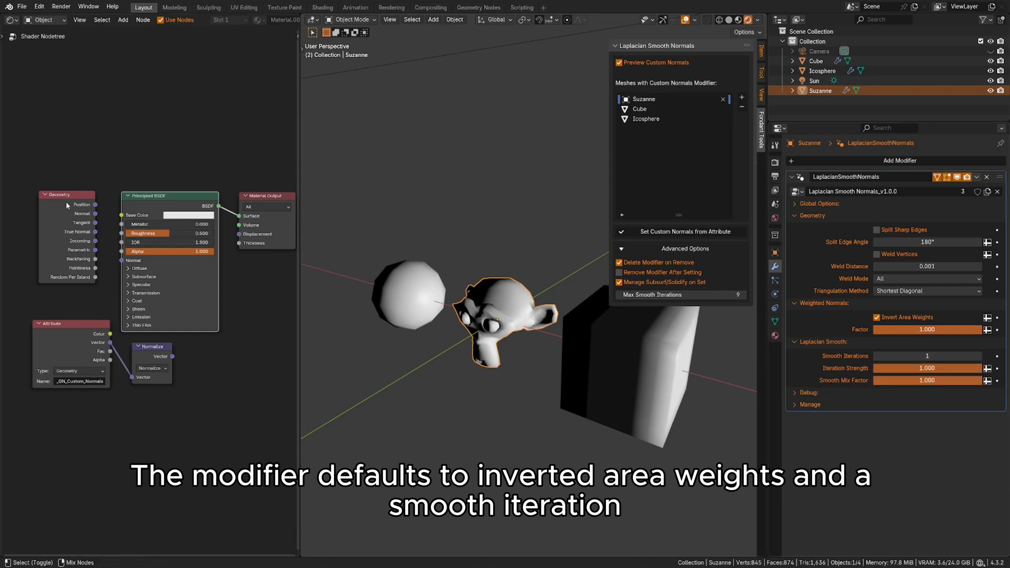
# Preview the Geometry node's Normal output through the Material Output's Surface and save the file.
pyautogui.moveTo(95, 214); pyautogui.dragTo(121, 215)
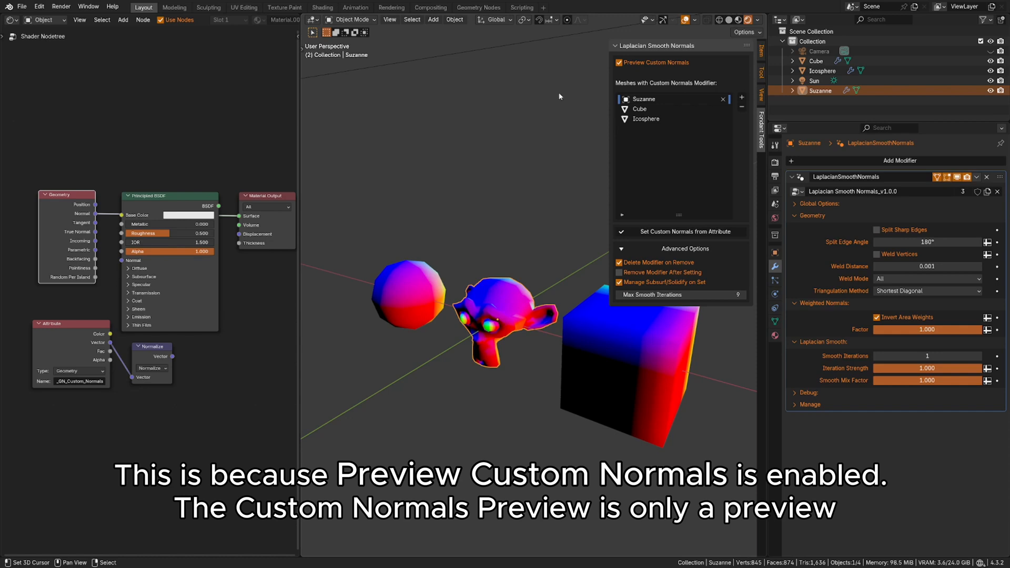
pyautogui.hotkey('ctrl', 's')
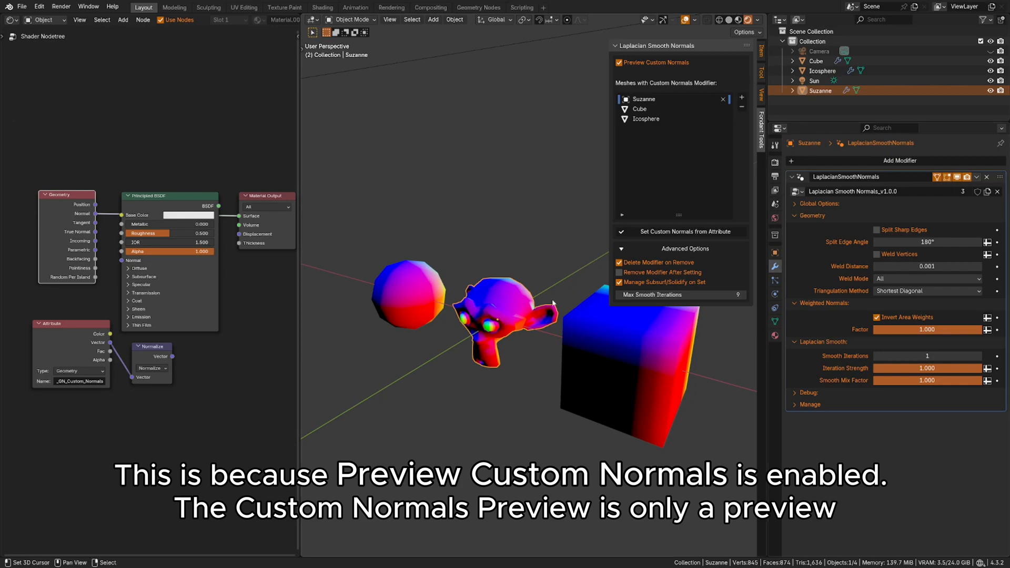
# Inspect Suzanne's preview normals in Edit Mode, in a full render, and in the mesh's attributes and geometry data.
pyautogui.press('Tab')
pyautogui.press('Tab')
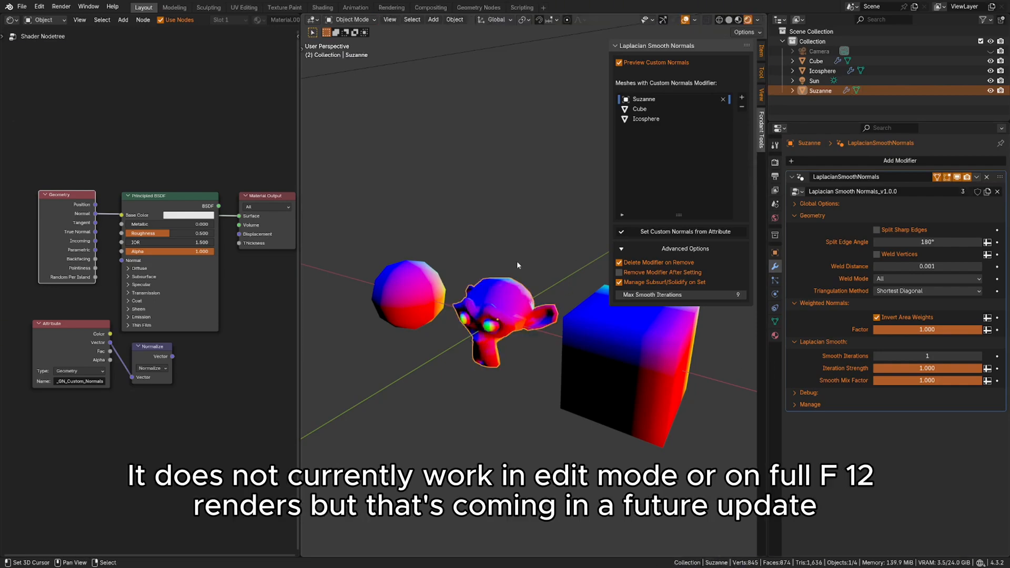
pyautogui.press('F12')
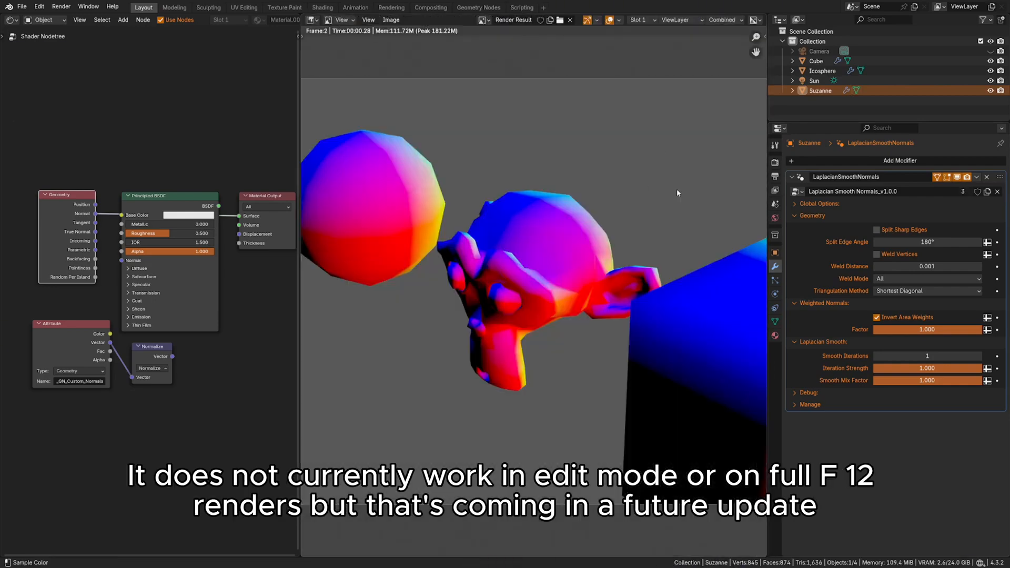
pyautogui.press('Escape')
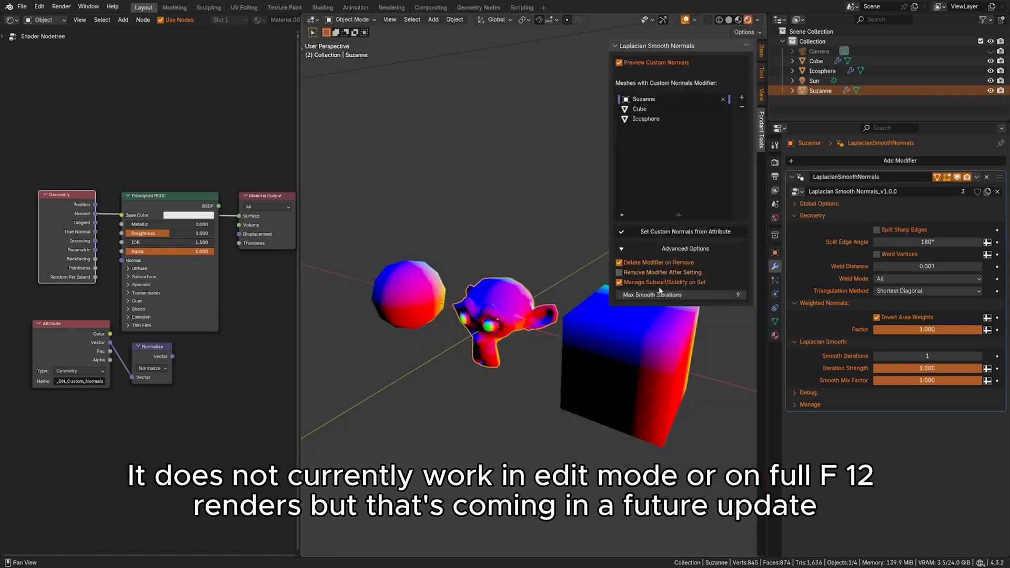
pyautogui.click(774, 321)
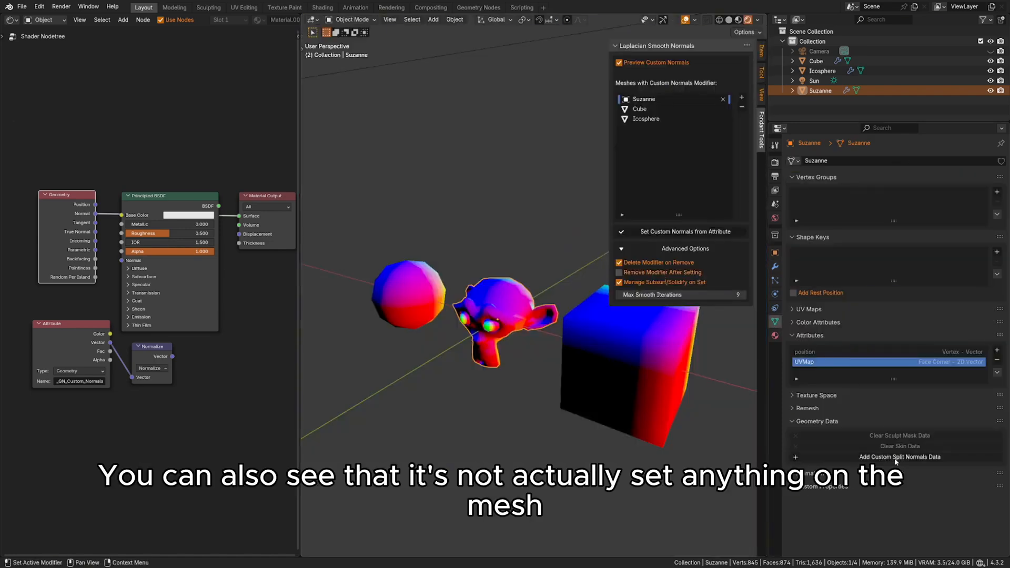
pyautogui.click(775, 267)
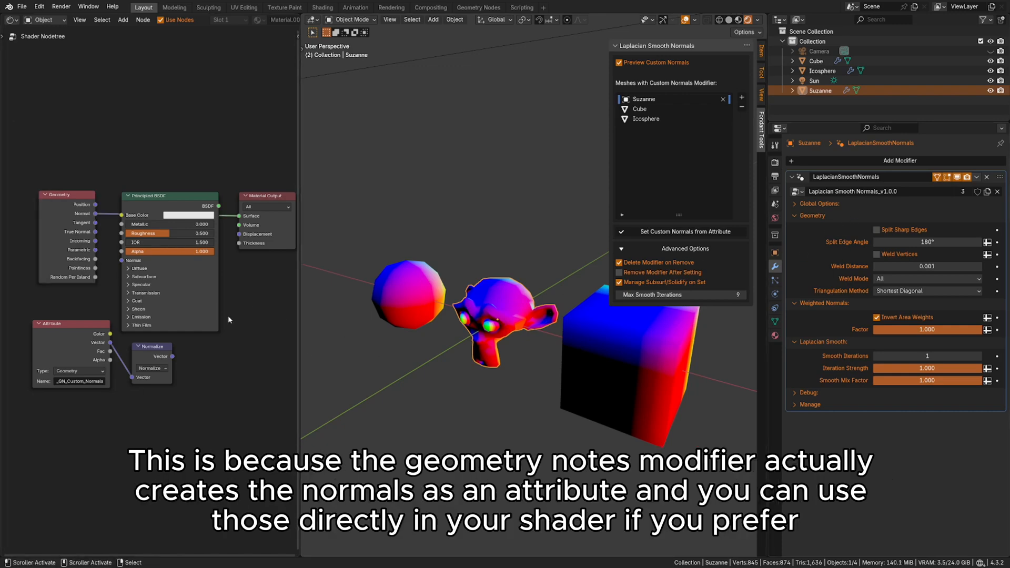
# Preview the normalized _GN_Custom_Normals attribute on the material's surface and switch back to the Geometry node's Normal output.
pyautogui.click(167, 361)
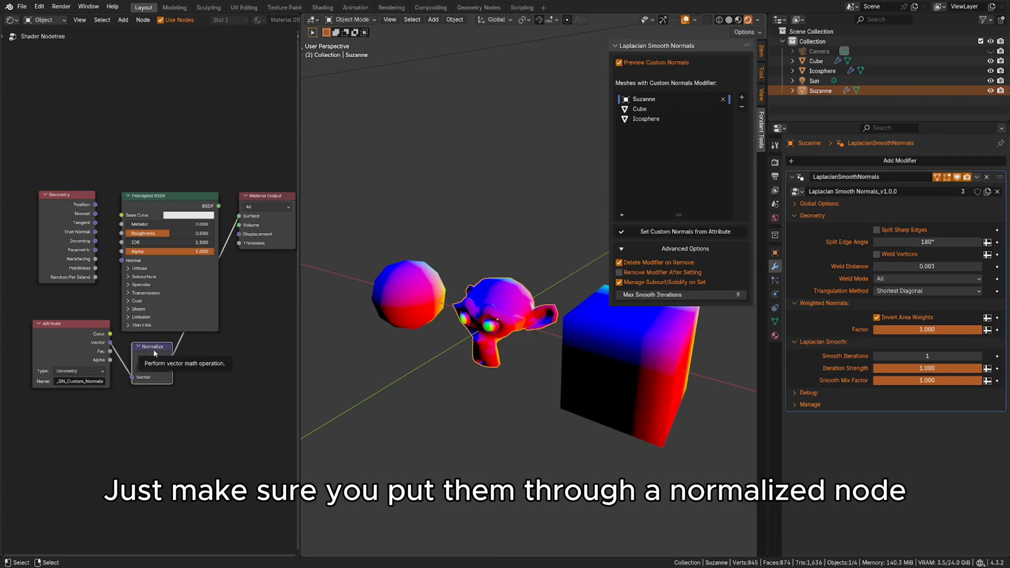
pyautogui.keyDown('ctrl'); pyautogui.keyDown('shift'); pyautogui.click(81, 208); pyautogui.keyUp('shift'); pyautogui.keyUp('ctrl')
pyautogui.keyDown('ctrl'); pyautogui.keyDown('shift'); pyautogui.click(81, 208); pyautogui.keyUp('shift'); pyautogui.keyUp('ctrl')
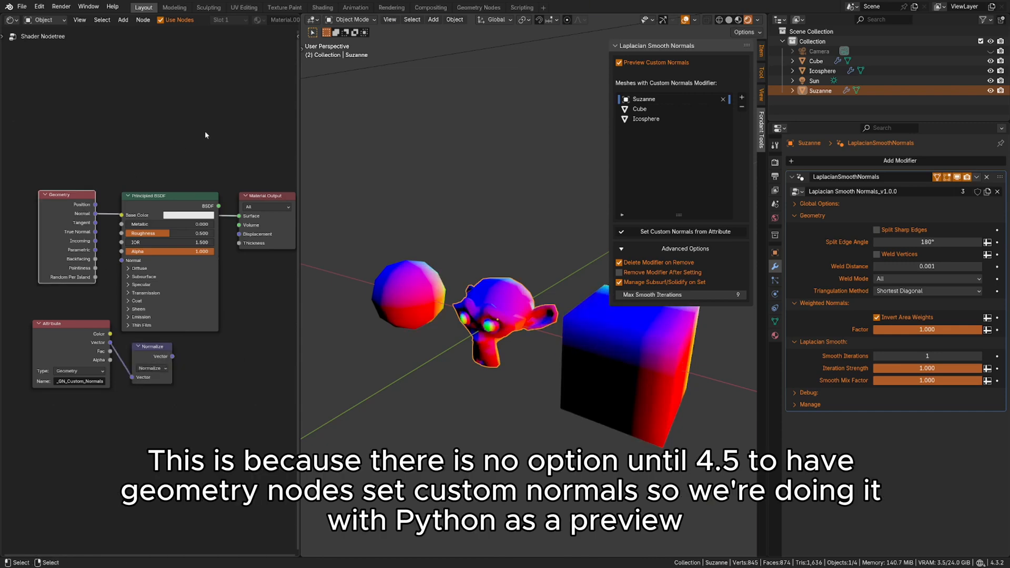
pyautogui.click(150, 356)
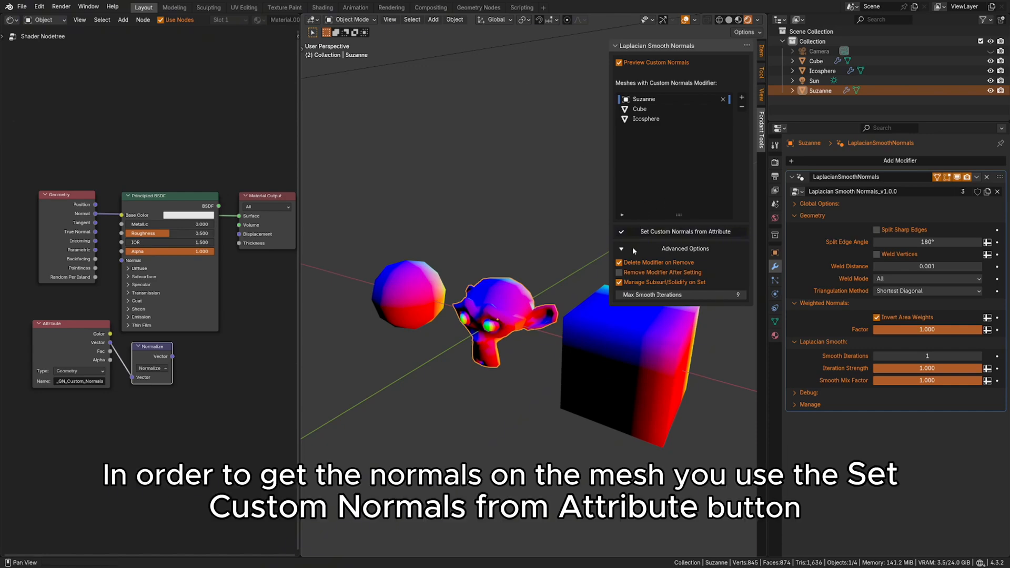
# Set Suzanne's custom normals from the attribute and check the result in the mesh data and in Edit Mode.
pyautogui.click(689, 232)
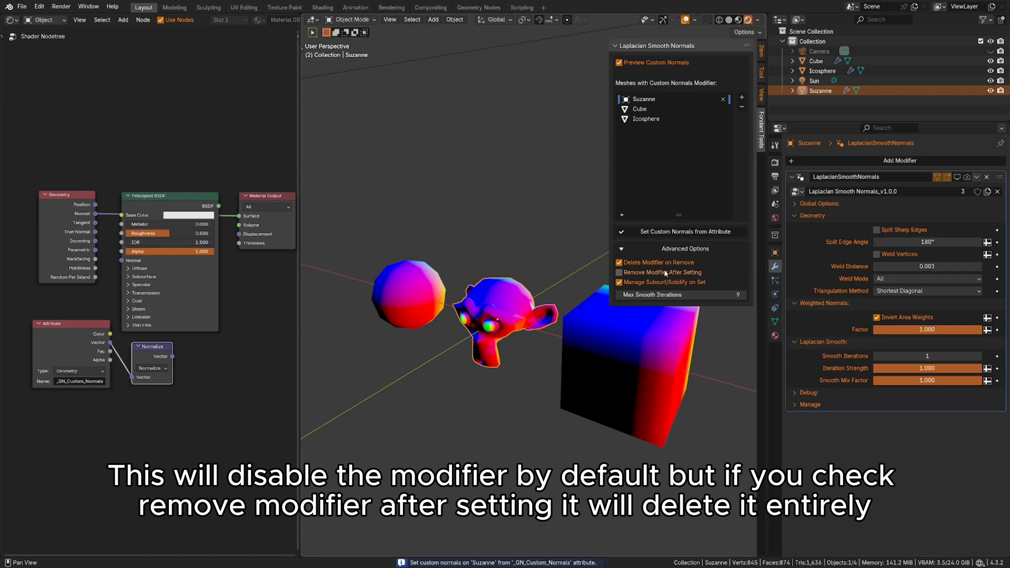
pyautogui.click(774, 322)
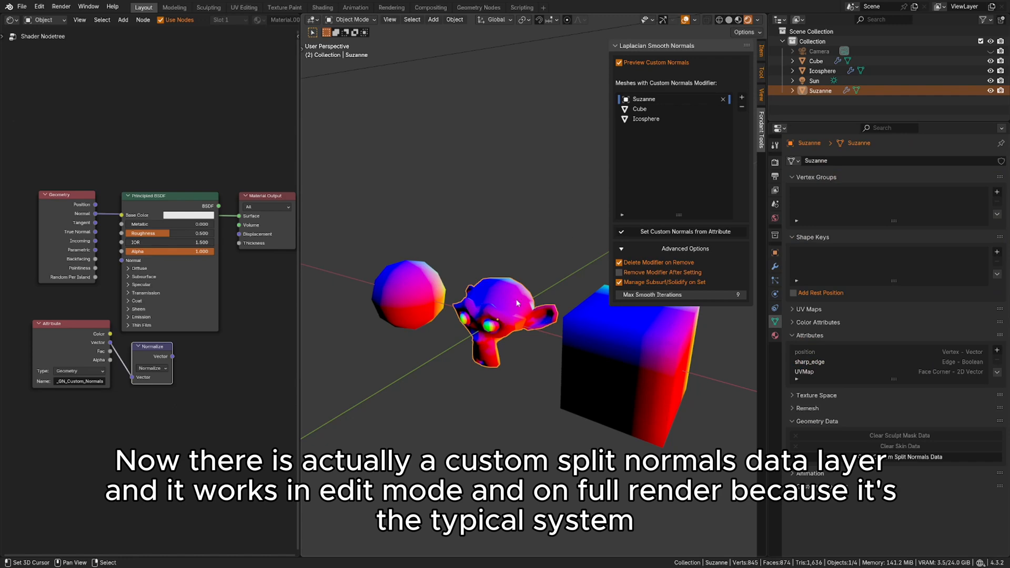
pyautogui.press('Tab')
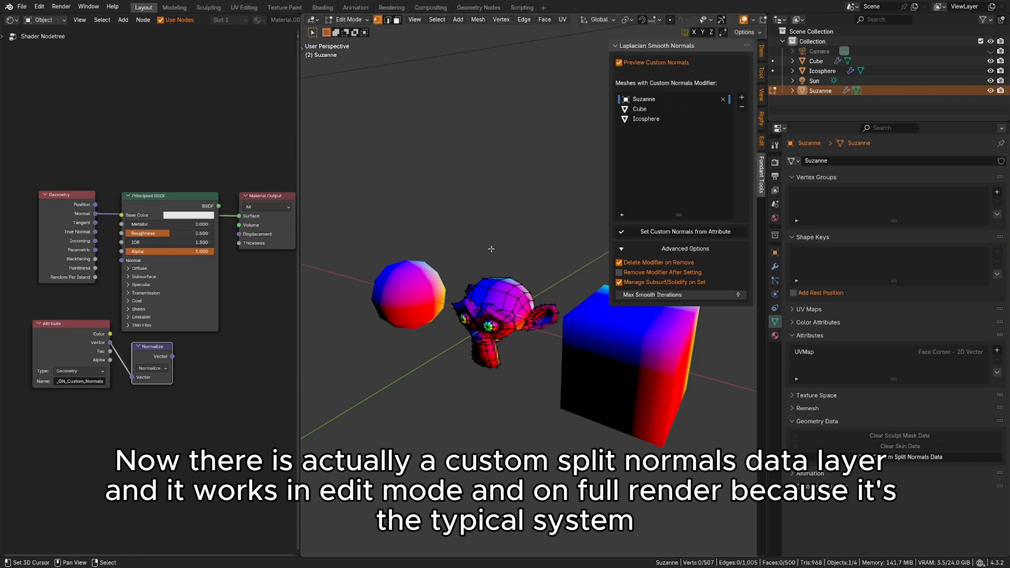
pyautogui.press('Tab')
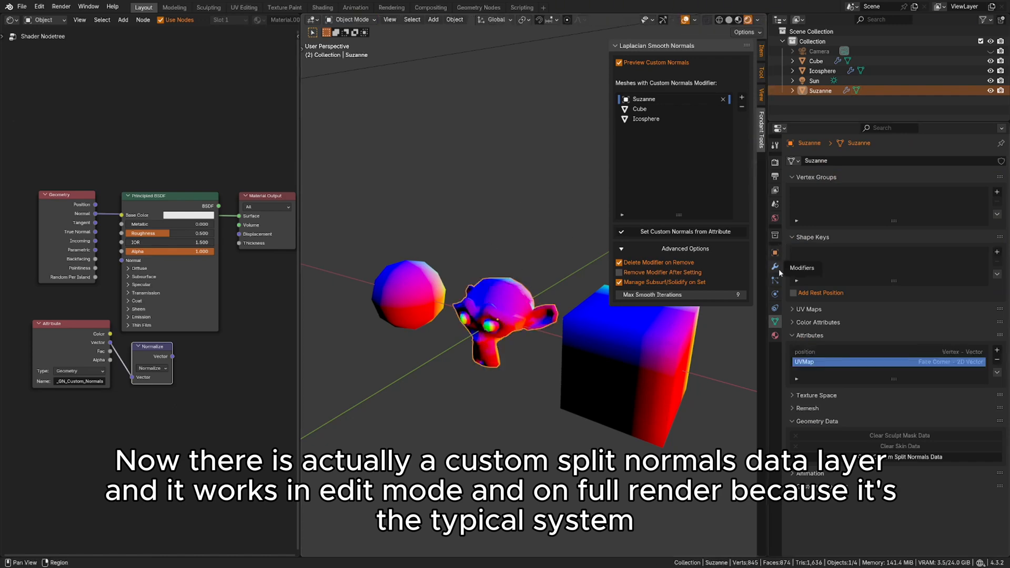
# Try applying Suzanne's LaplacianSmoothNormals modifier the regular way, check the mesh attributes, and undo it.
pyautogui.click(774, 267)
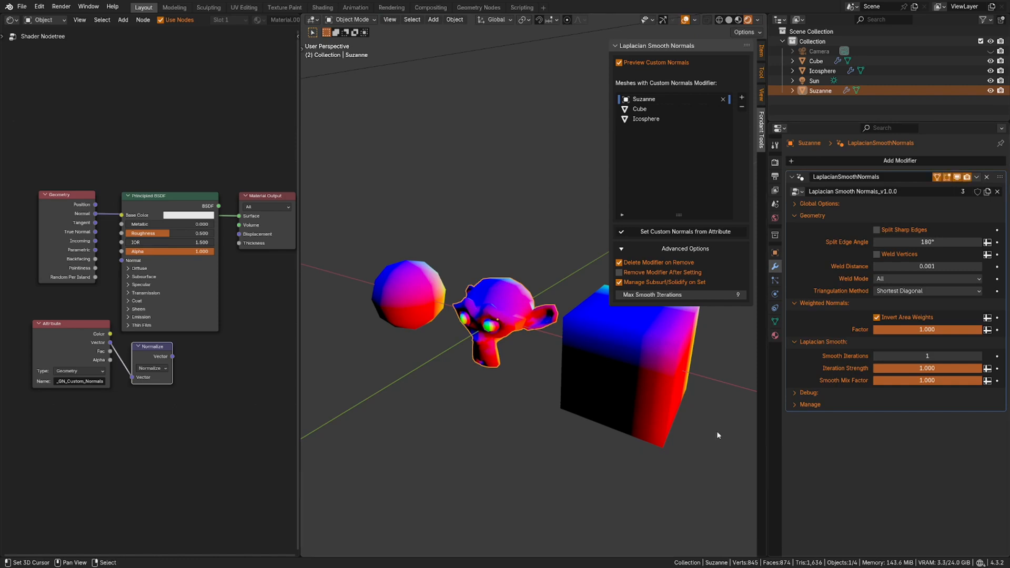
pyautogui.click(976, 177)
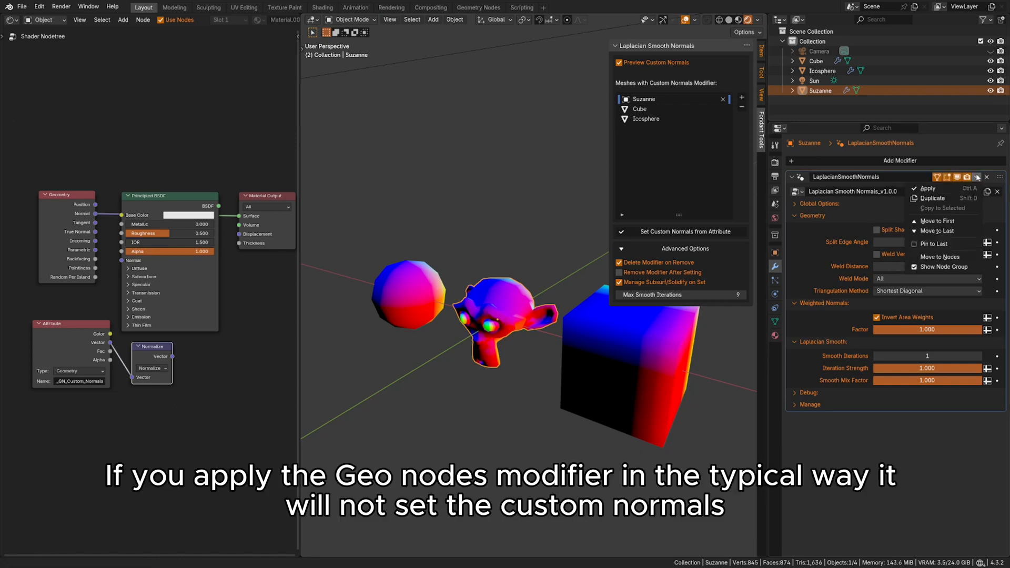
pyautogui.click(952, 187)
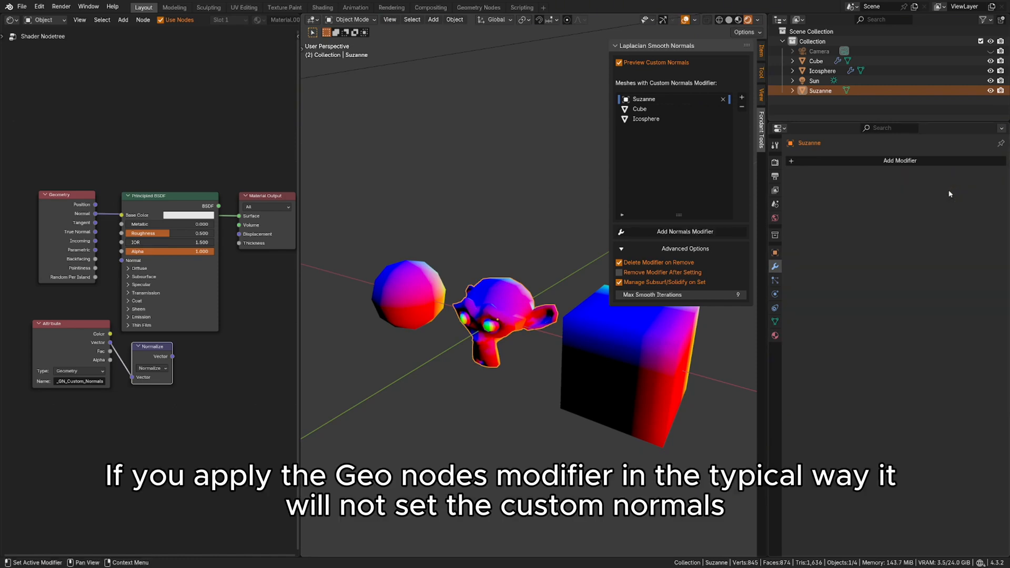
pyautogui.click(775, 322)
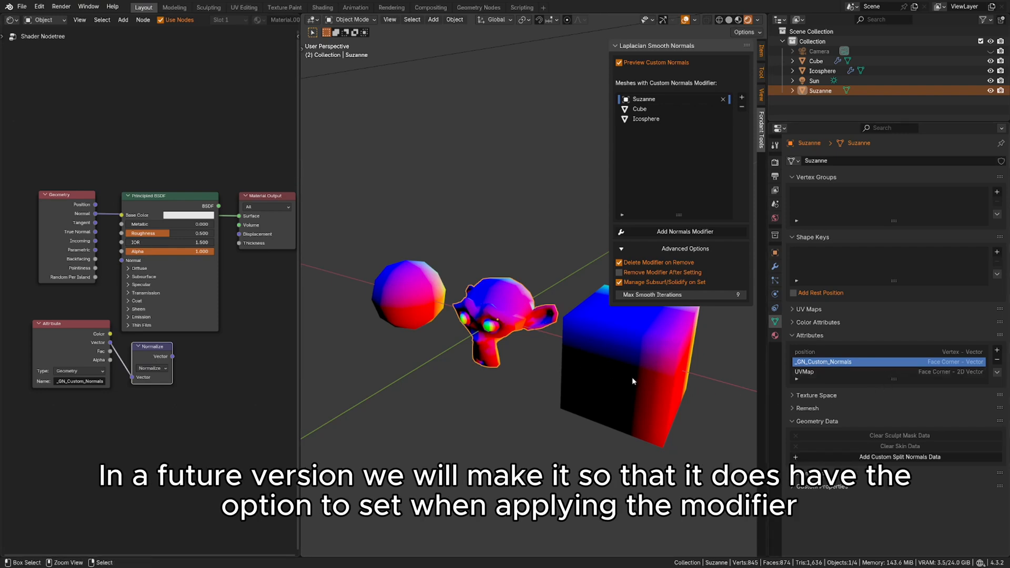
pyautogui.hotkey('ctrl', 'z')
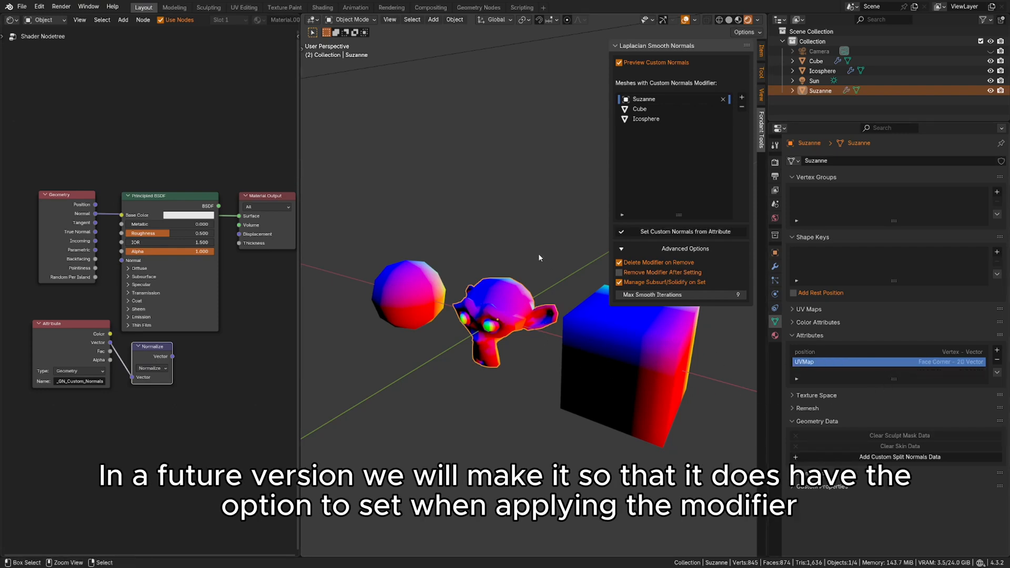
# Toggle the viewport display of Suzanne's Subdivision and Solidify modifiers, leaving both on, and expand the Subdivision settings.
pyautogui.click(775, 267)
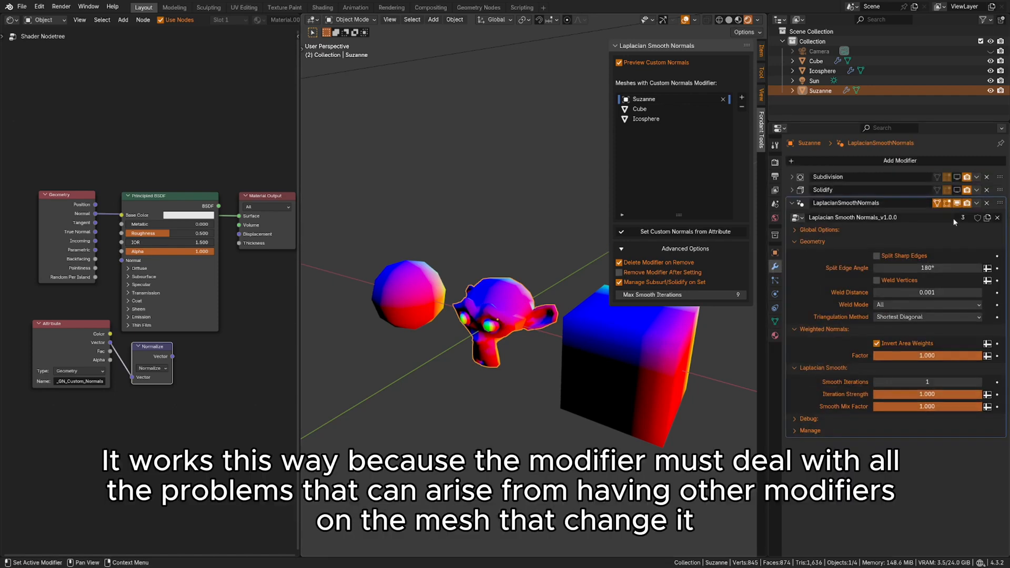
pyautogui.click(957, 189)
pyautogui.click(957, 177)
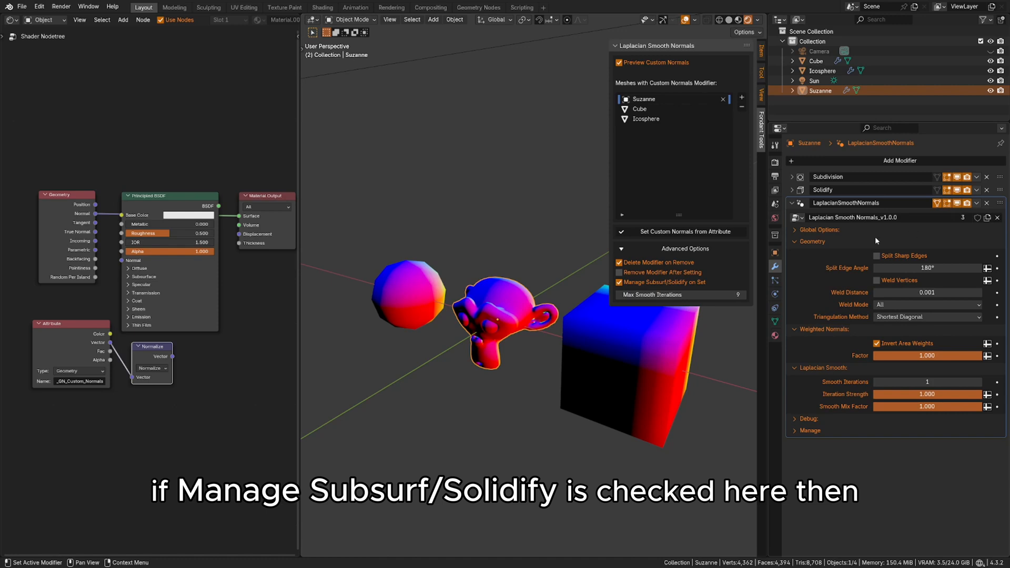
pyautogui.click(957, 177)
pyautogui.click(957, 190)
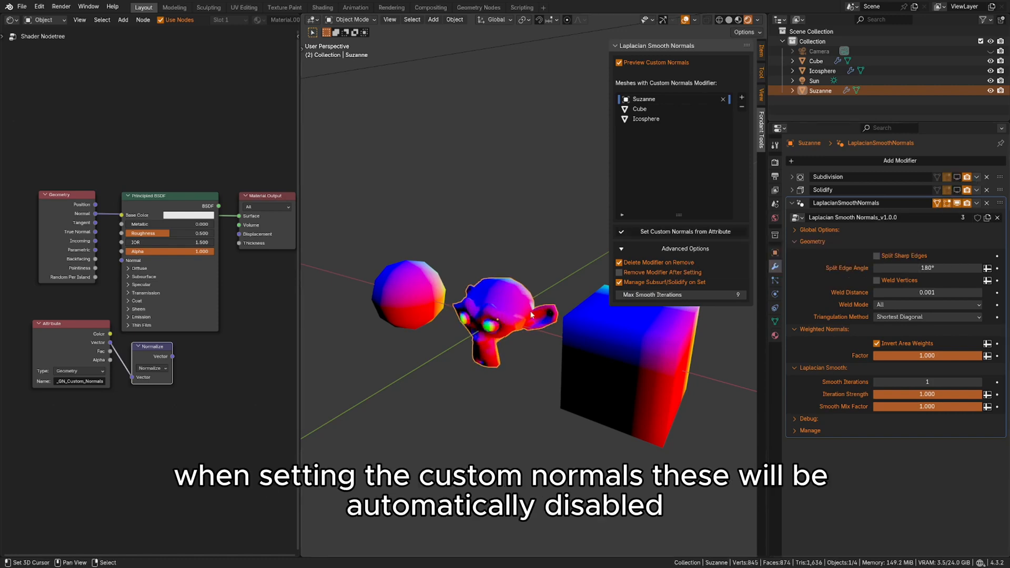
pyautogui.click(957, 177)
pyautogui.click(957, 190)
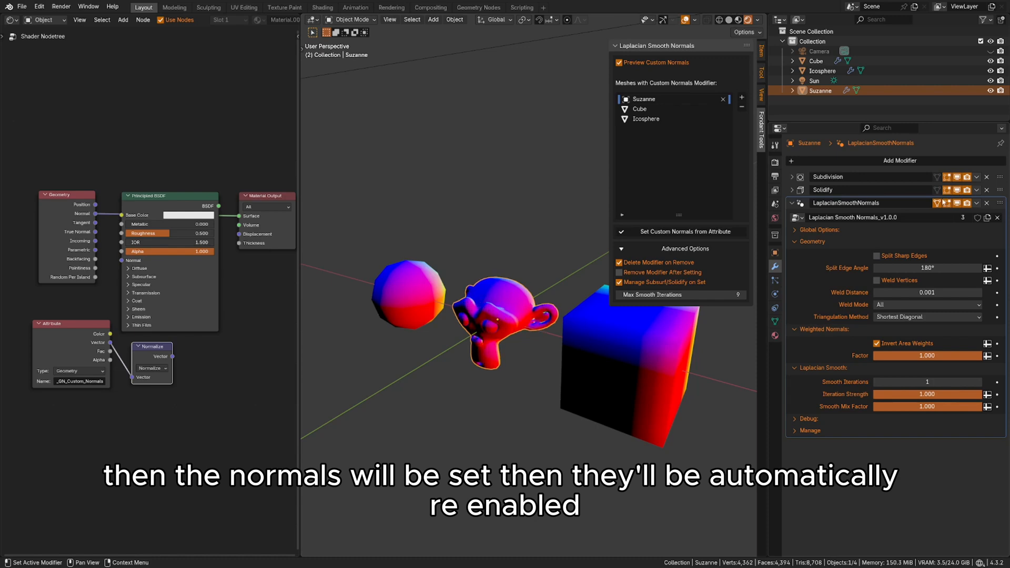
pyautogui.click(793, 178)
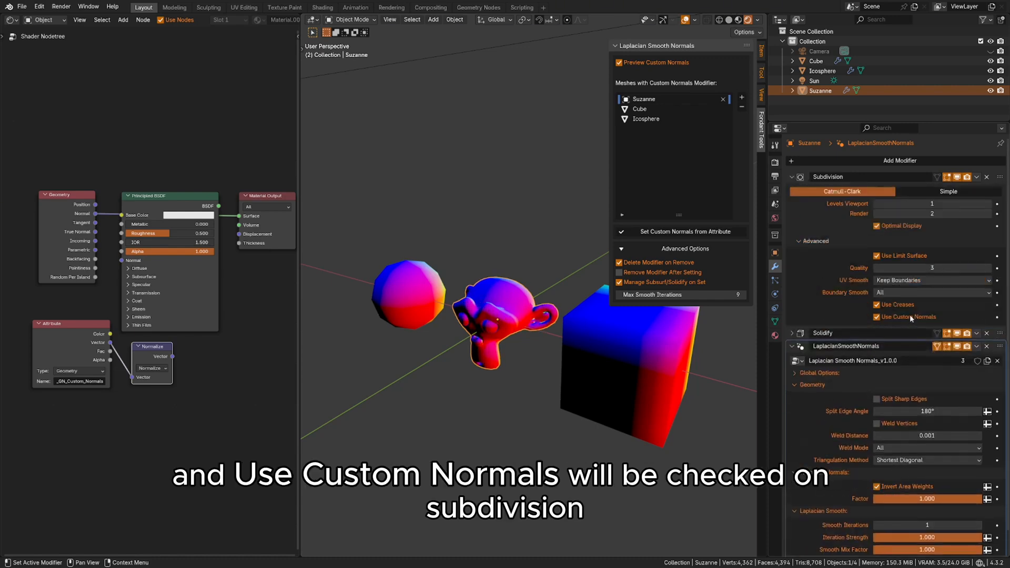
# Collapse Suzanne's Subdivision settings and expand the Global Options and Debug sections of the LaplacianSmoothNormals modifier.
pyautogui.click(792, 177)
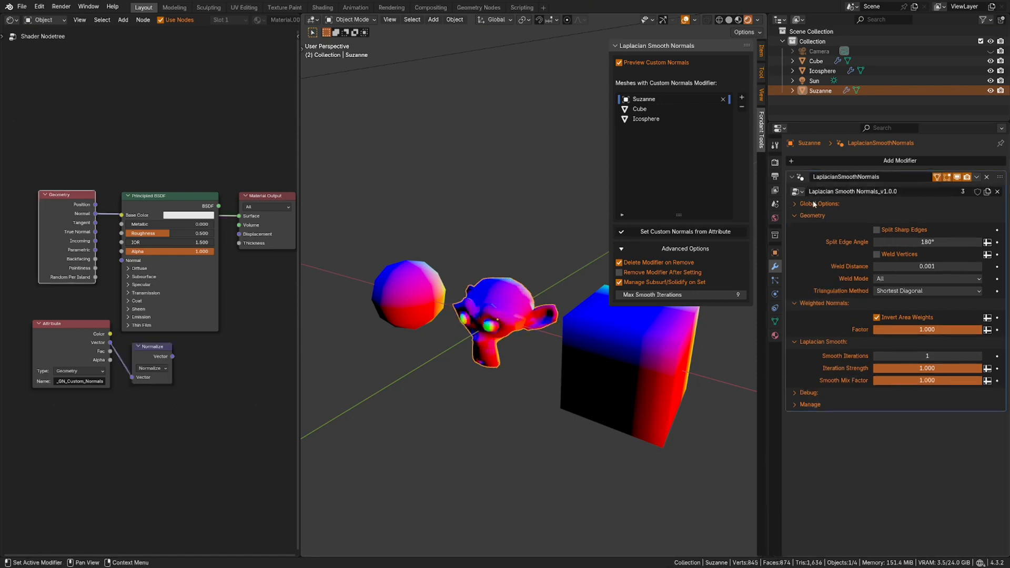
pyautogui.click(814, 204)
pyautogui.click(796, 406)
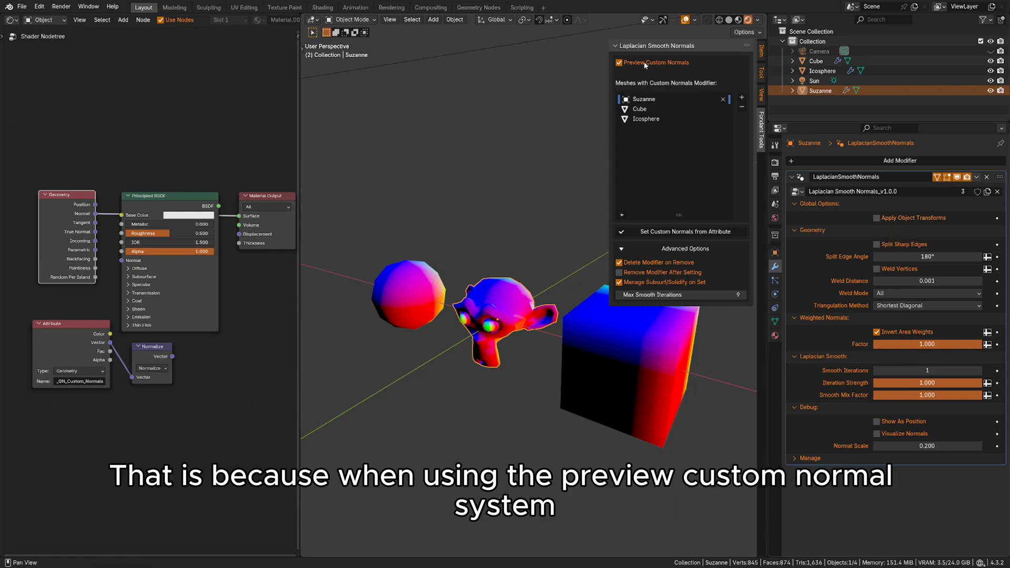
# Try rotating Suzanne around the global Z axis with the custom normals preview on, leaving the original rotation in place.
pyautogui.press('r')
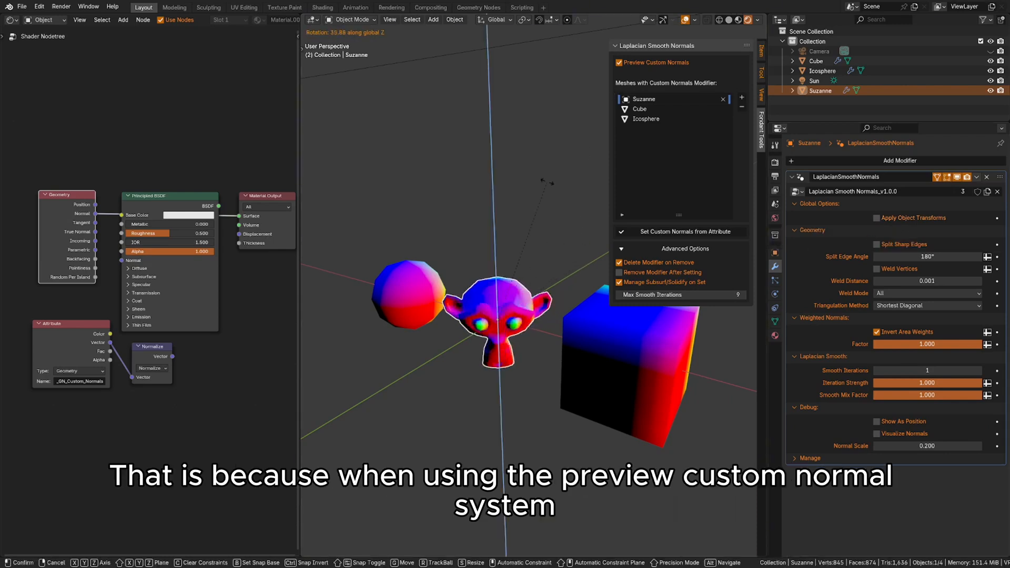
pyautogui.press('z')
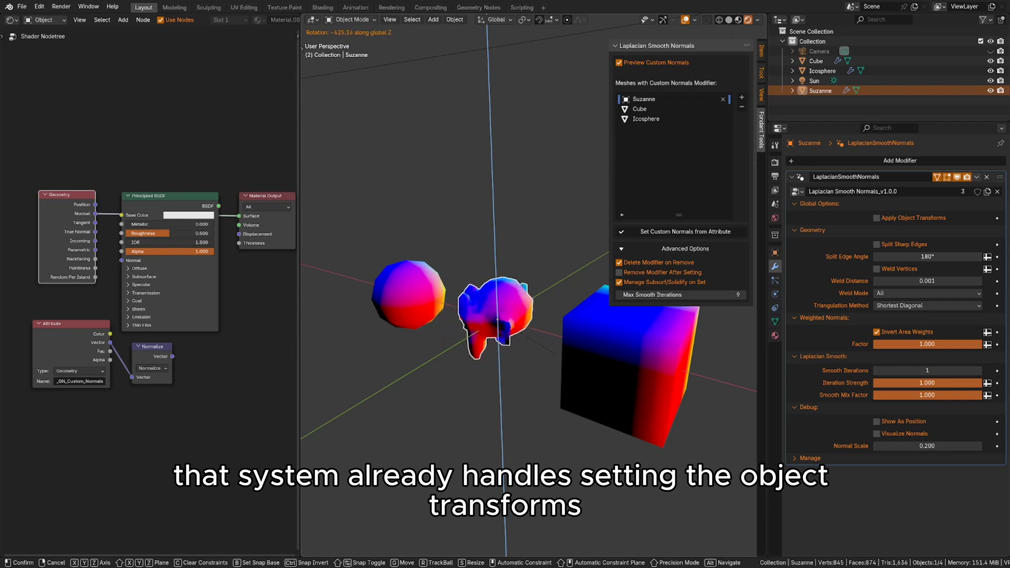
pyautogui.click(367, 369)
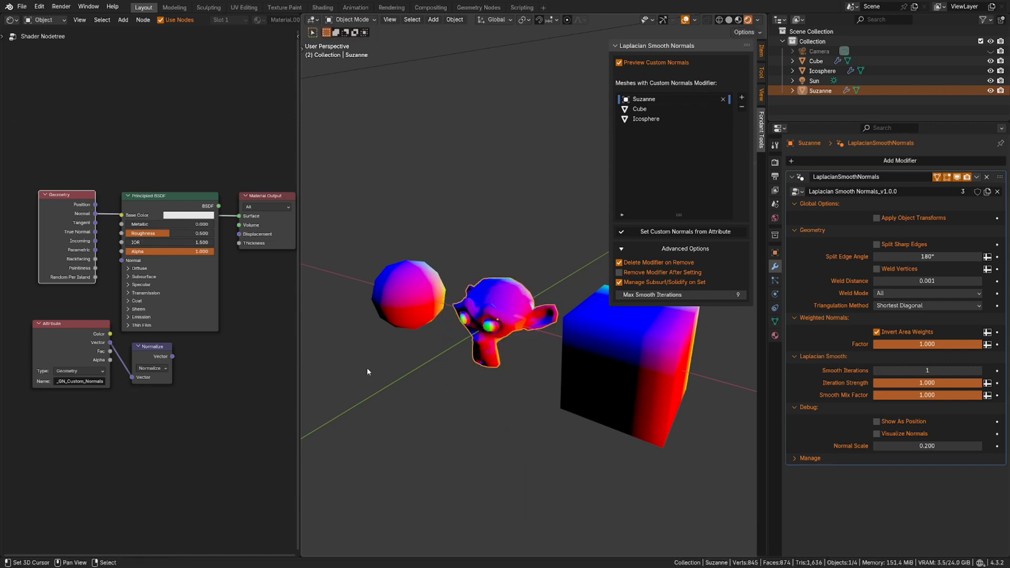
# Preview the Normalize node's output on the material surface and try rotating Suzanne around the global Z axis, cancelling the rotation.
pyautogui.keyDown('ctrl'); pyautogui.keyDown('shift'); pyautogui.click(156, 353); pyautogui.keyUp('shift'); pyautogui.keyUp('ctrl')
pyautogui.press('r')
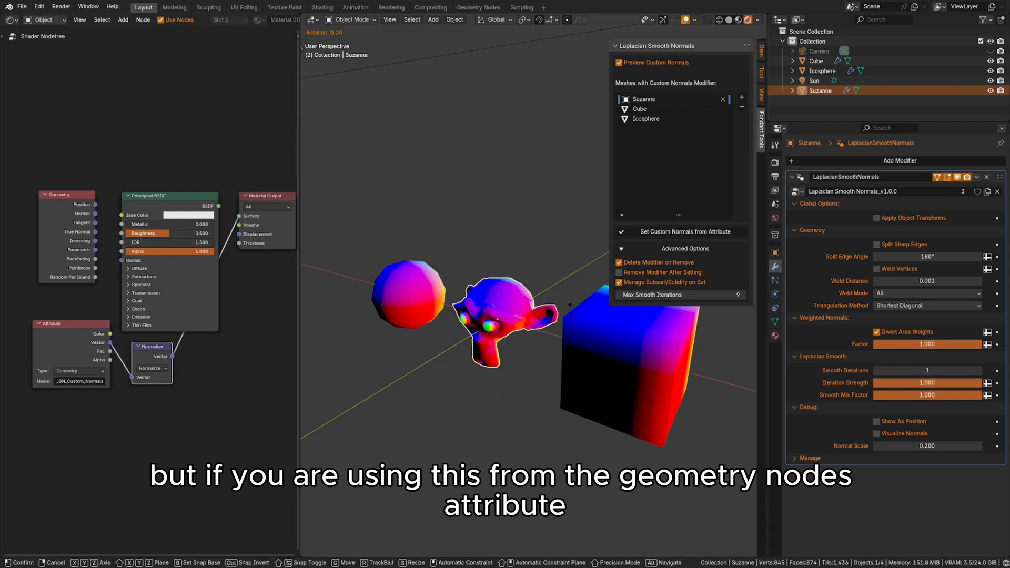
pyautogui.press('z')
pyautogui.rightClick(409, 415)
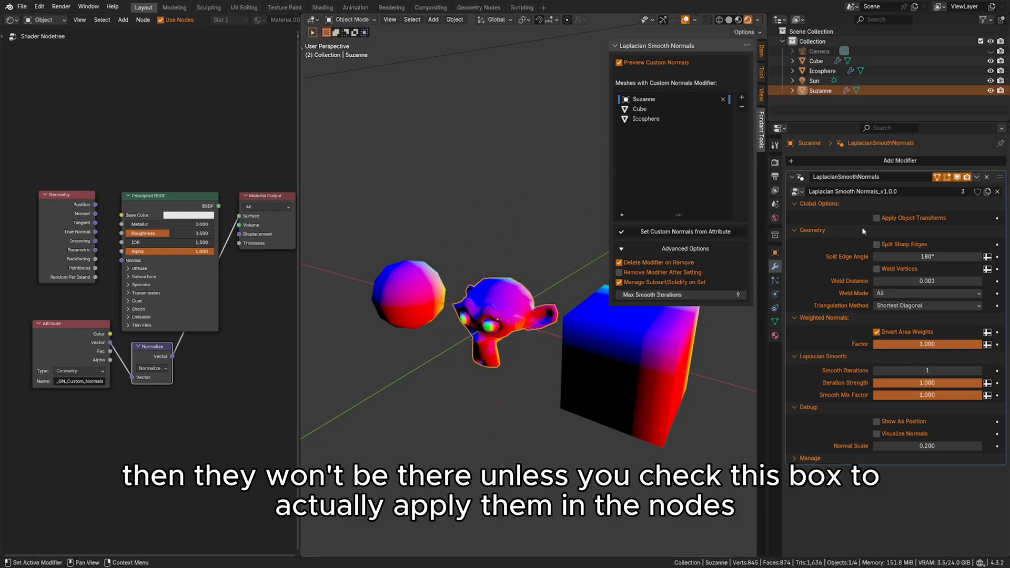
# Turn on Apply Object Transforms for Suzanne's modifier and test it by rotating Suzanne around the global Z axis.
pyautogui.click(887, 220)
pyautogui.press('r')
pyautogui.press('z')
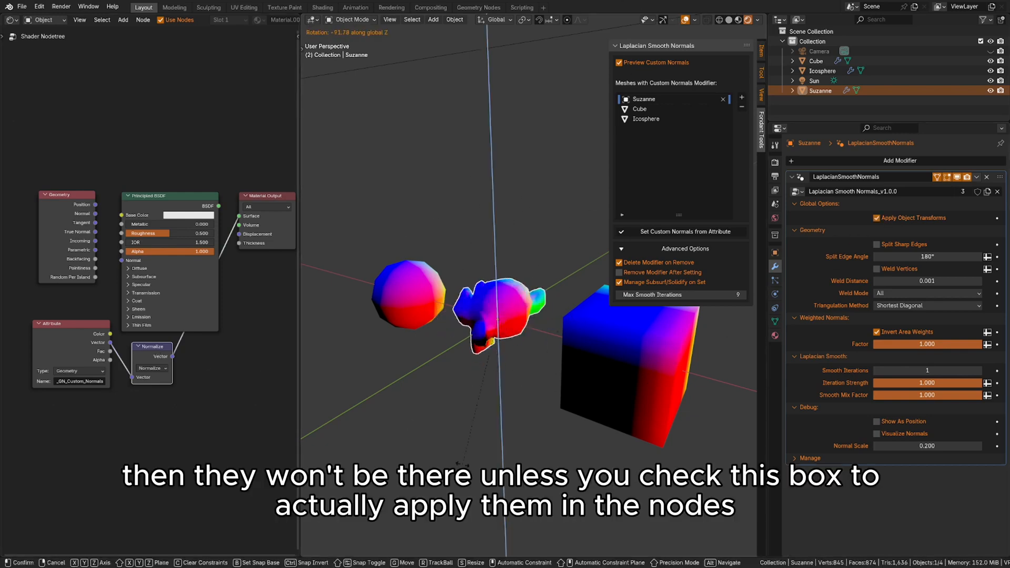
pyautogui.click(641, 414)
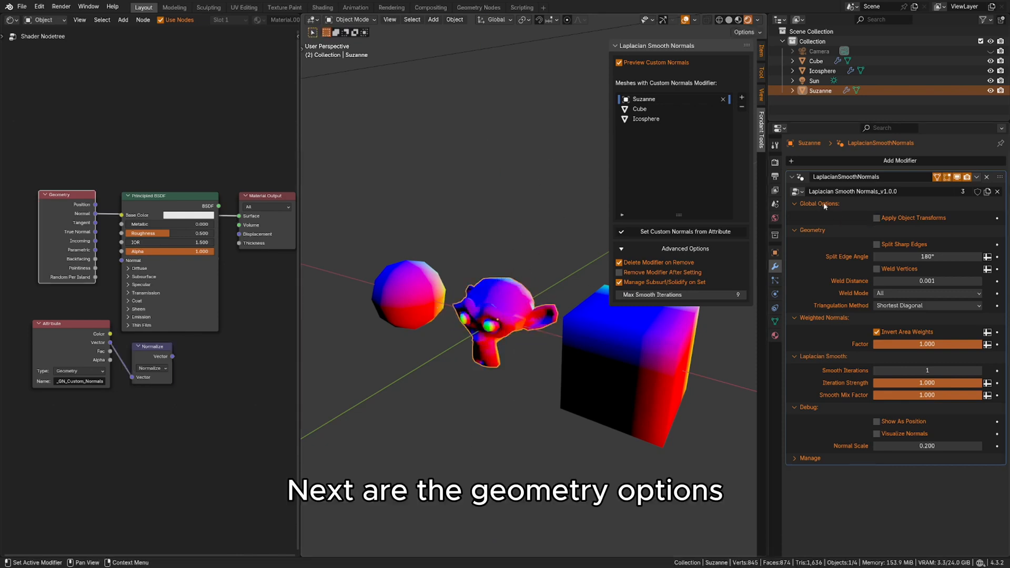
# Check Suzanne's wireframe overlay briefly and collapse the modifier's Global Options and Geometry sections.
pyautogui.click(824, 204)
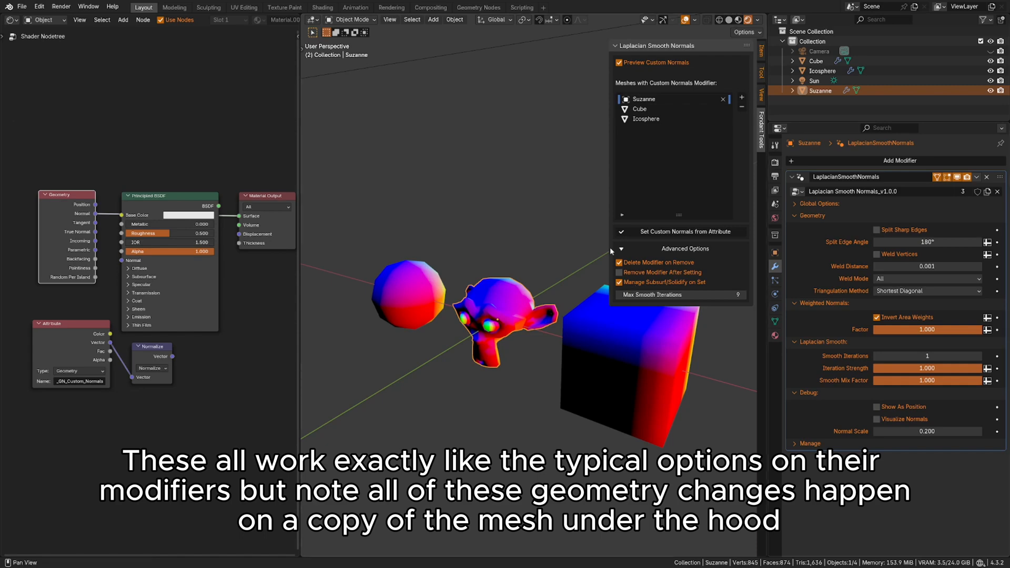
pyautogui.hotkey('shift', 'z')
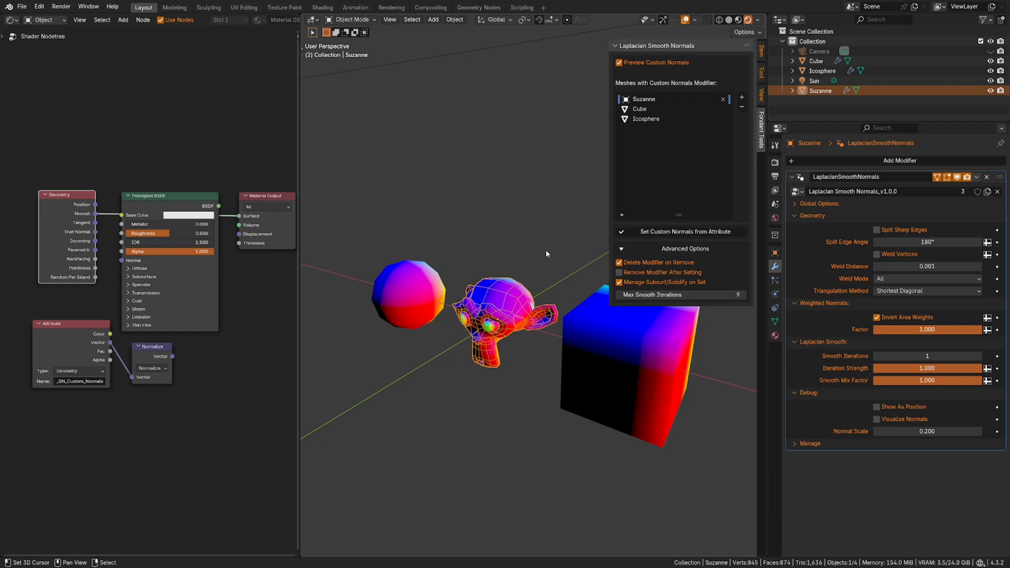
pyautogui.hotkey('shift', 'z')
pyautogui.scroll(2, 546, 254)
pyautogui.click(819, 217)
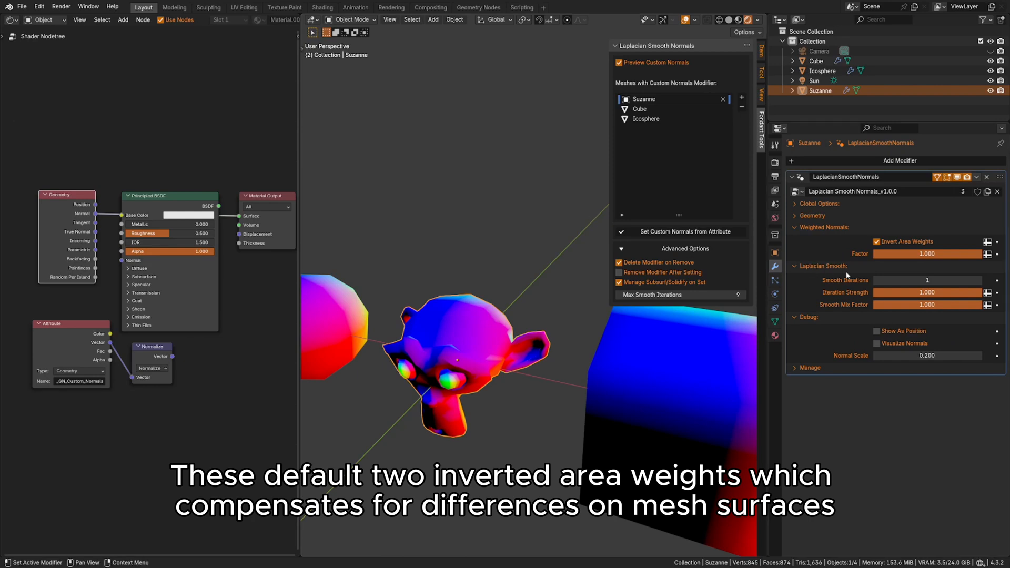
# Try the Weighted Normals with Factor 0 and with Invert Area Weights off, restoring Factor 1 and Invert Area Weights on.
pyautogui.moveTo(965, 256); pyautogui.dragTo(822, 260)
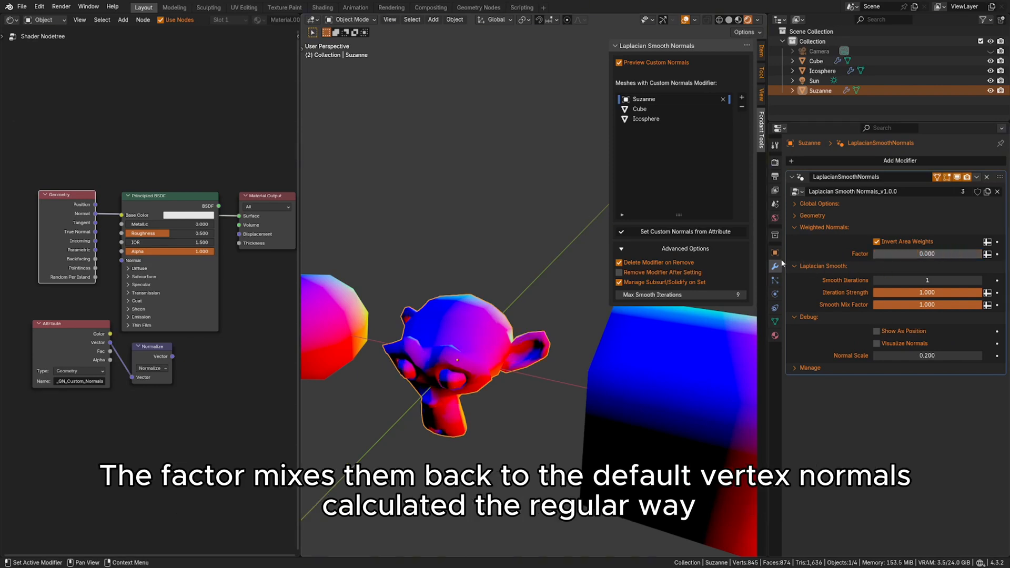
pyautogui.moveTo(925, 255)
pyautogui.mouseDown()
pyautogui.moveTo(974, 258)
pyautogui.moveTo(894, 256)
pyautogui.moveTo(980, 256)
pyautogui.mouseUp()
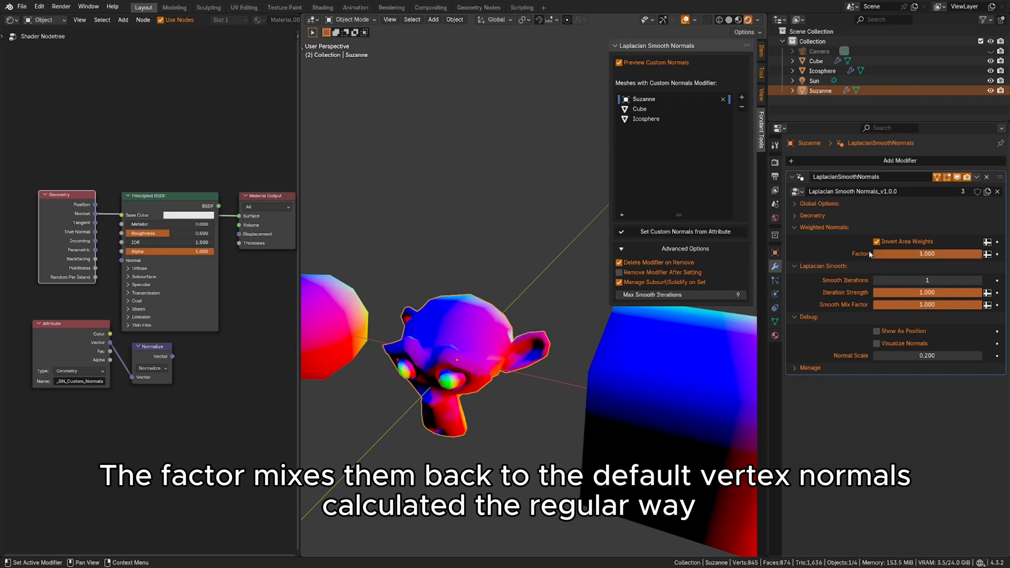
pyautogui.click(877, 242)
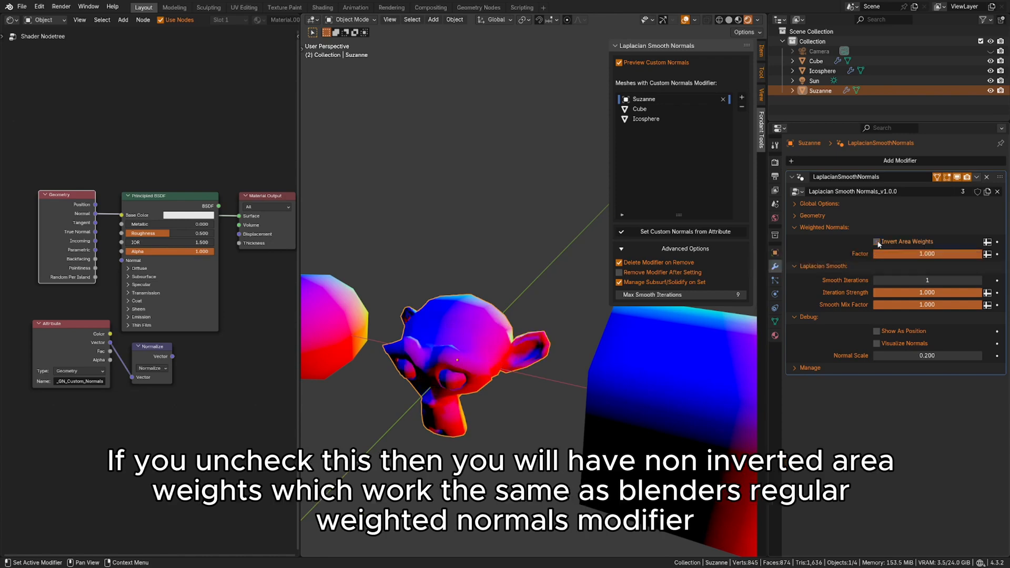
pyautogui.moveTo(571, 216); pyautogui.dragTo(572, 199, button='middle')
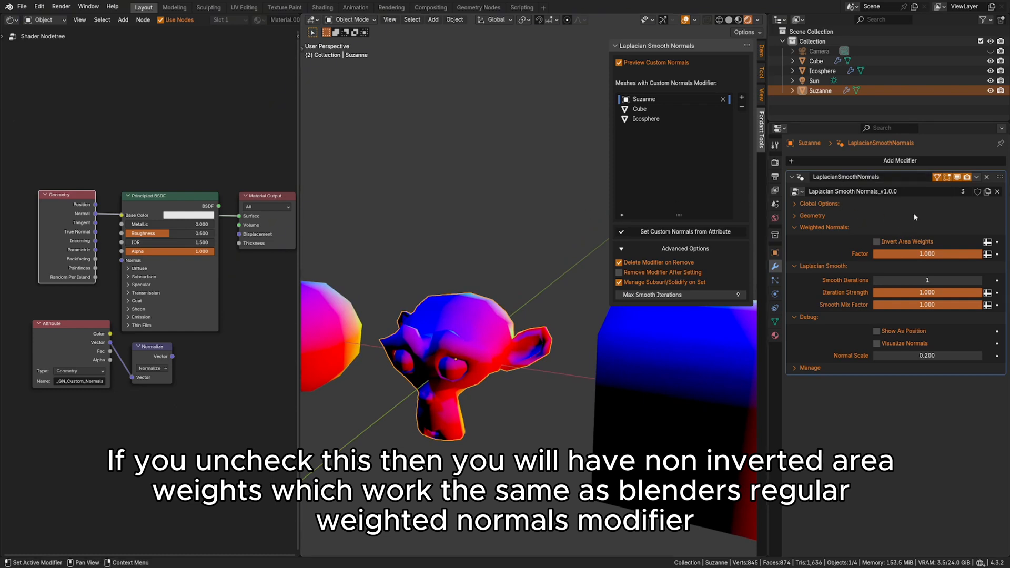
pyautogui.moveTo(551, 220); pyautogui.dragTo(573, 197, button='middle')
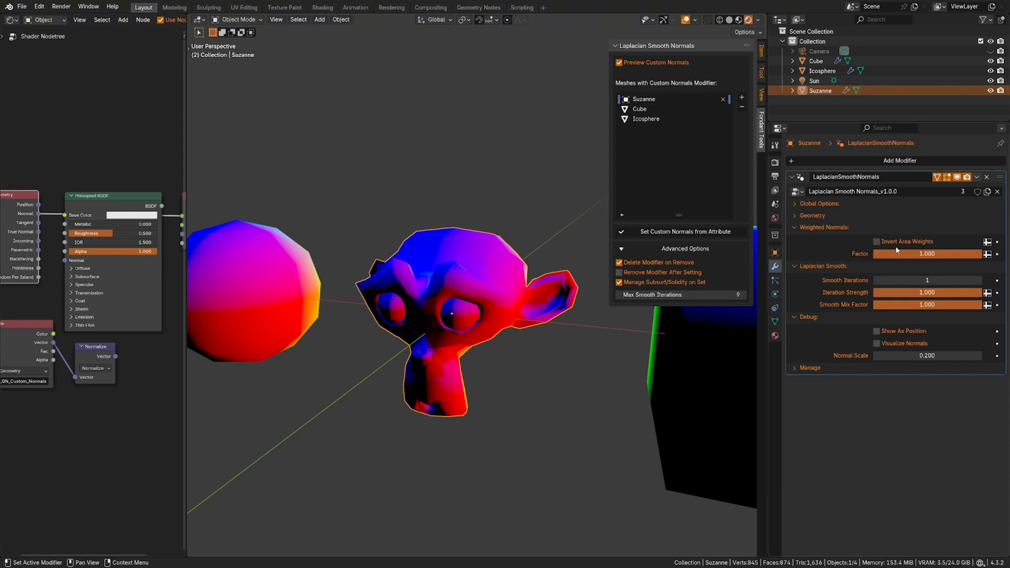
pyautogui.click(897, 245)
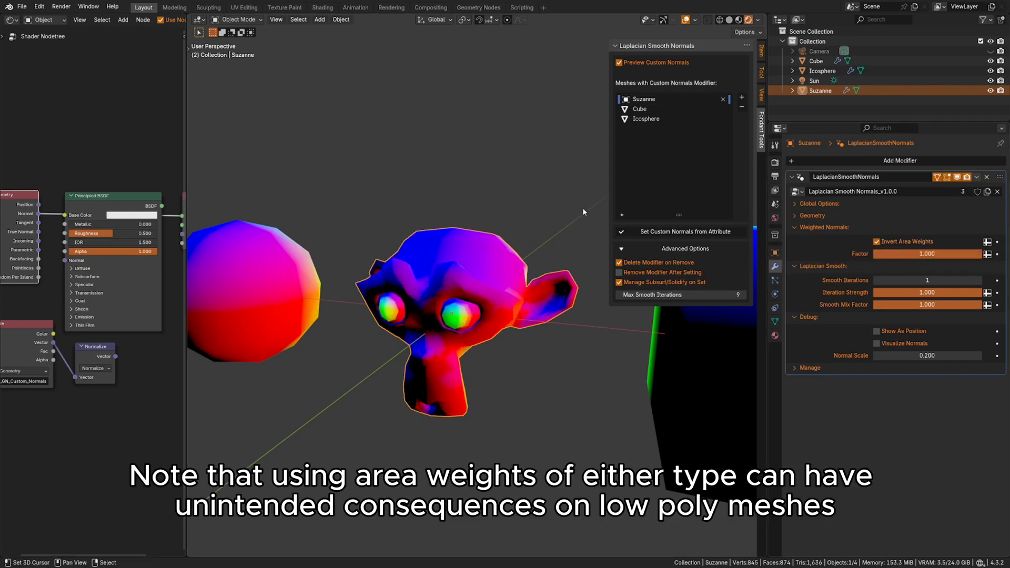
# Examine the normals around Suzanne's eyes up close from the front and from behind, with the wireframe shown.
pyautogui.moveTo(560, 176)
pyautogui.mouseDown(button='middle')
pyautogui.moveTo(524, 184)
pyautogui.moveTo(567, 162)
pyautogui.mouseUp(button='middle')
pyautogui.scroll(4, 567, 163)
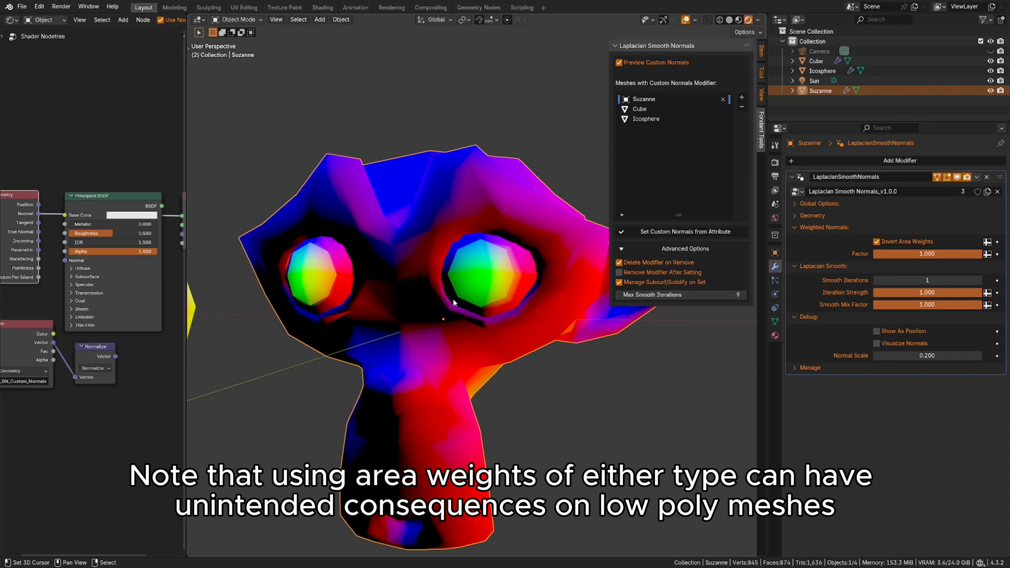
pyautogui.scroll(-3, 476, 284)
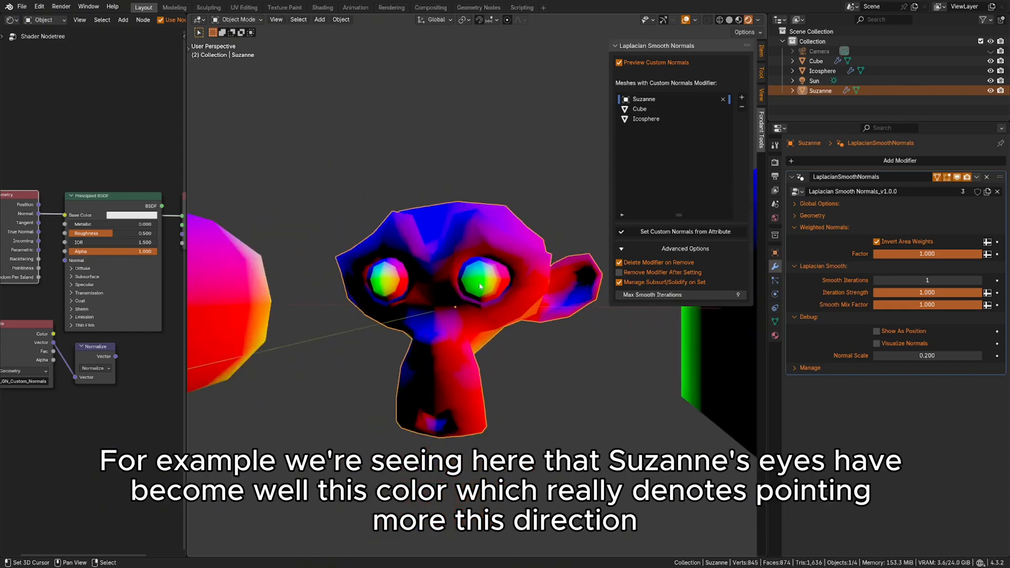
pyautogui.scroll(-1, 480, 281)
pyautogui.moveTo(480, 282); pyautogui.dragTo(466, 315, button='middle')
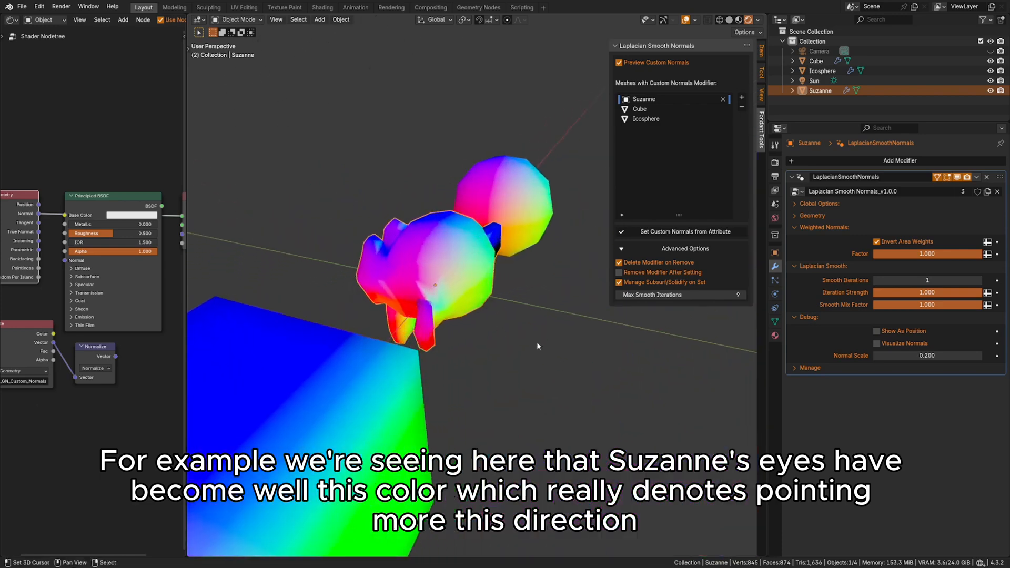
pyautogui.moveTo(537, 346); pyautogui.dragTo(591, 257, button='middle')
pyautogui.scroll(4, 591, 257)
pyautogui.keyDown('shift'); pyautogui.moveTo(591, 210); pyautogui.dragTo(430, 165, button='middle'); pyautogui.keyUp('shift')
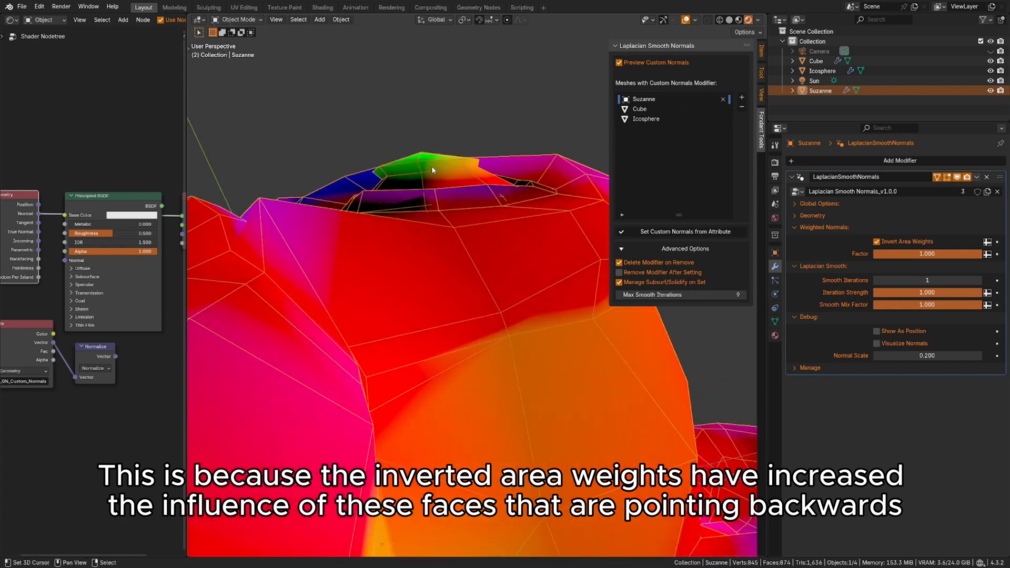
pyautogui.moveTo(433, 169); pyautogui.dragTo(455, 254, button='middle')
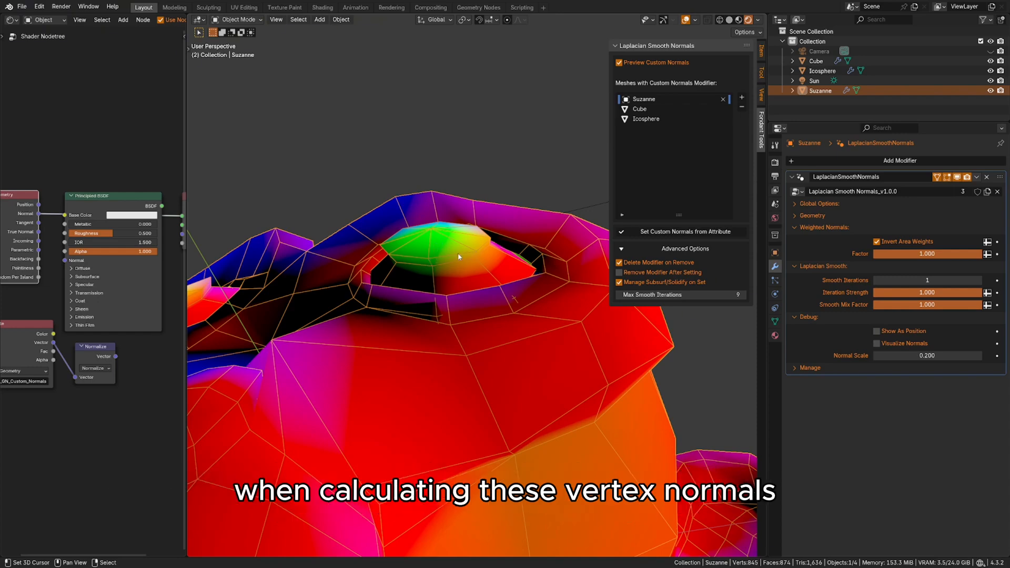
# Turn off Invert Area Weights, set the Weighted Normals Factor to 0, and compare the normals on Suzanne's eyes.
pyautogui.click(876, 241)
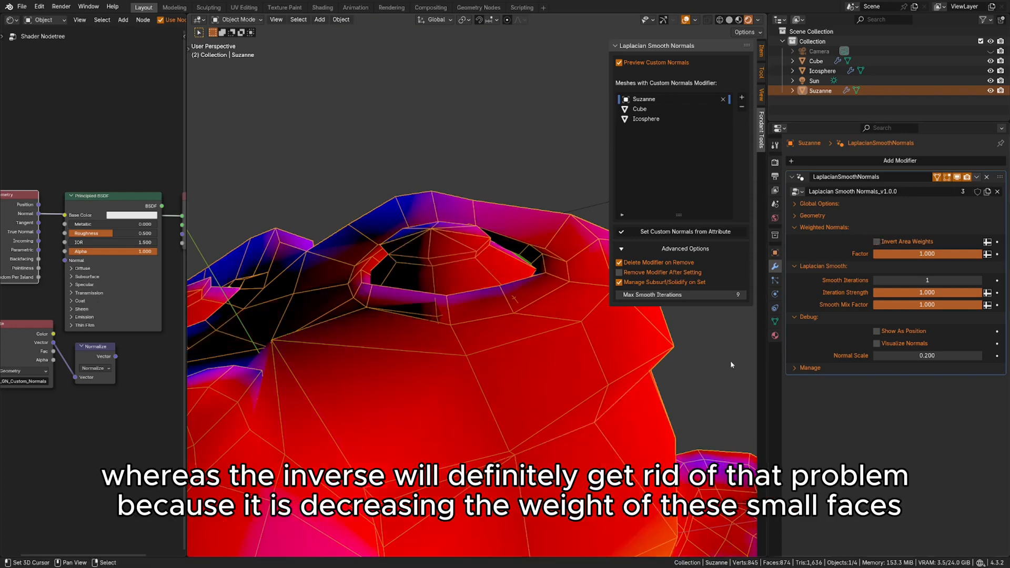
pyautogui.moveTo(966, 256); pyautogui.dragTo(757, 256)
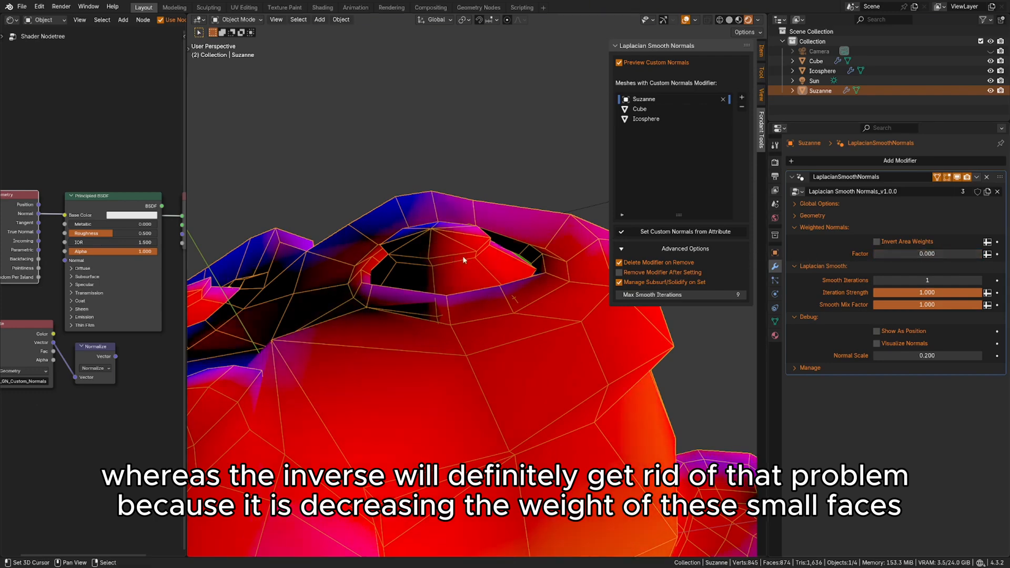
pyautogui.scroll(-10, 464, 256)
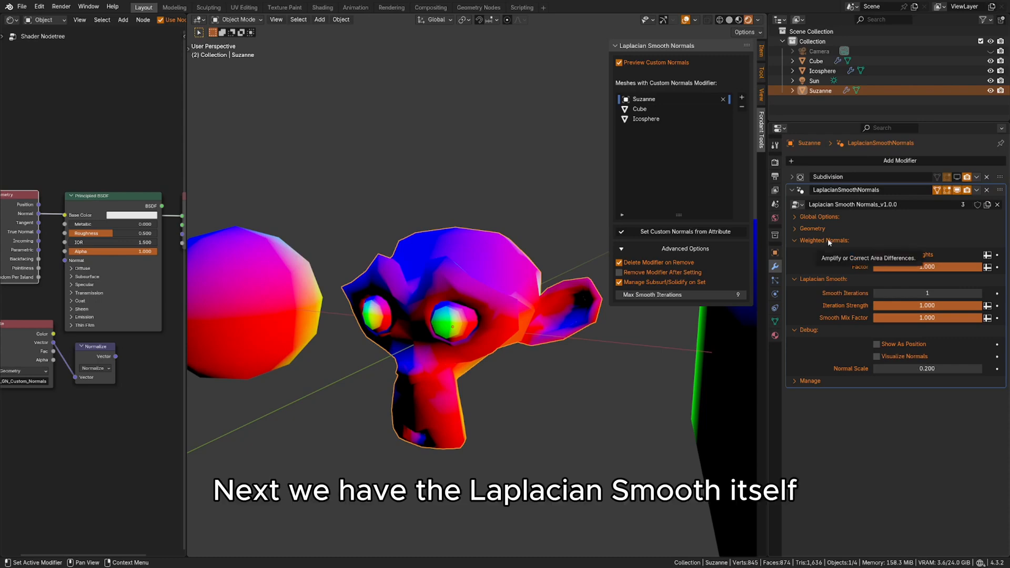
# Collapse the Weighted Normals section and raise the Laplacian Smooth iterations to 9.
pyautogui.click(828, 239)
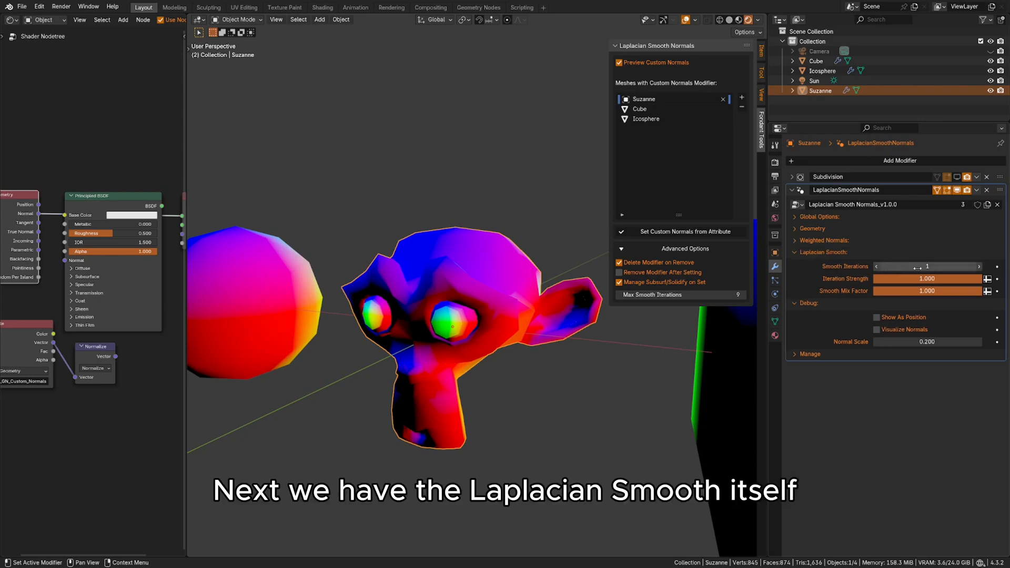
pyautogui.click(982, 270)
pyautogui.click(982, 269)
pyautogui.click(982, 269)
pyautogui.click(982, 270)
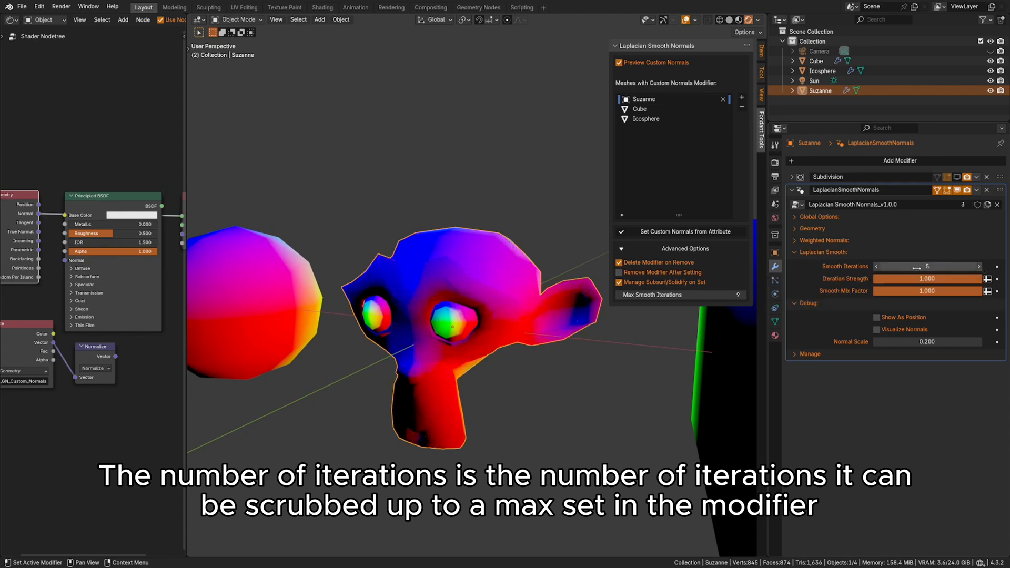
pyautogui.moveTo(918, 268); pyautogui.dragTo(938, 267)
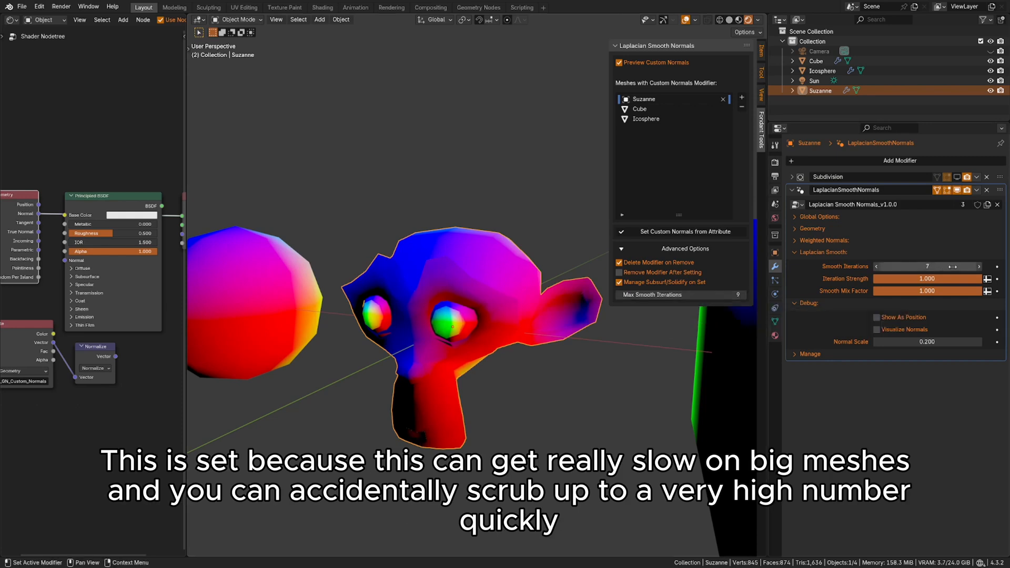
pyautogui.moveTo(960, 268)
pyautogui.mouseDown()
pyautogui.moveTo(939, 266)
pyautogui.moveTo(976, 266)
pyautogui.moveTo(963, 282)
pyautogui.moveTo(854, 288)
pyautogui.moveTo(1008, 281)
pyautogui.mouseUp()
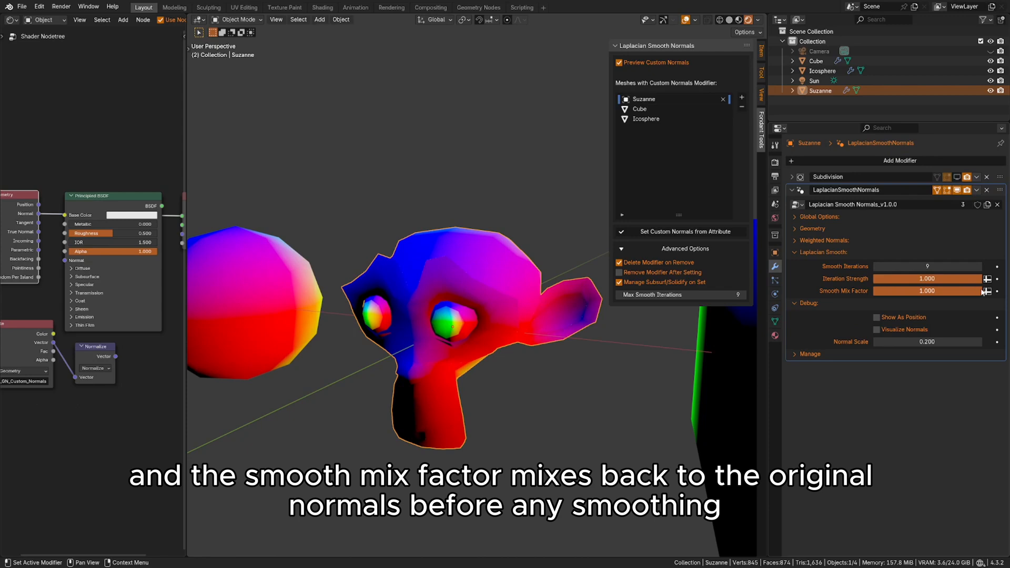
# Try different Smooth Mix Factor and Iteration Strength values on Suzanne's modifier, returning both to 1.
pyautogui.moveTo(977, 292)
pyautogui.mouseDown()
pyautogui.moveTo(863, 293)
pyautogui.moveTo(989, 290)
pyautogui.mouseUp()
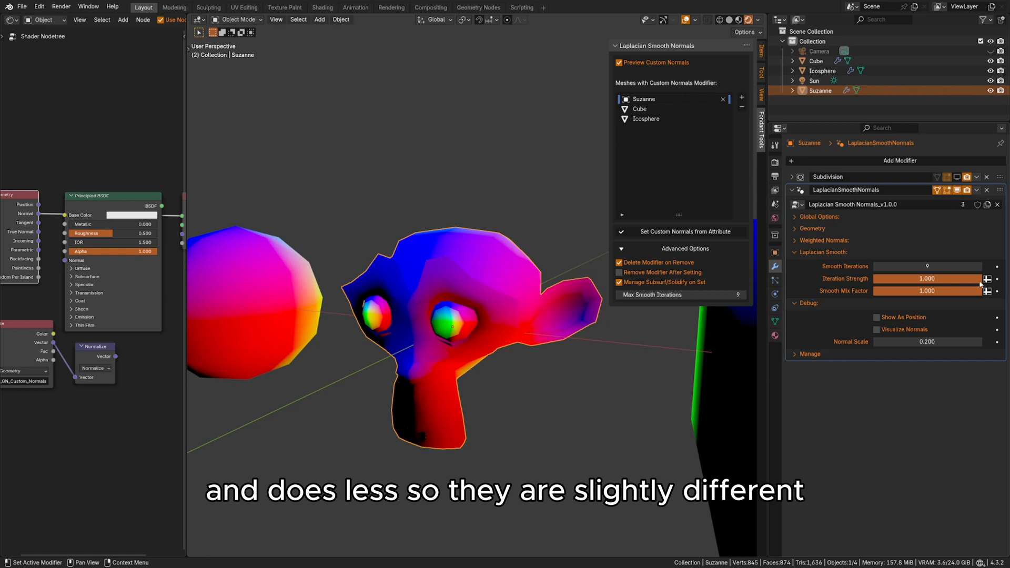
pyautogui.moveTo(977, 284)
pyautogui.mouseDown()
pyautogui.moveTo(852, 292)
pyautogui.moveTo(1000, 294)
pyautogui.mouseUp()
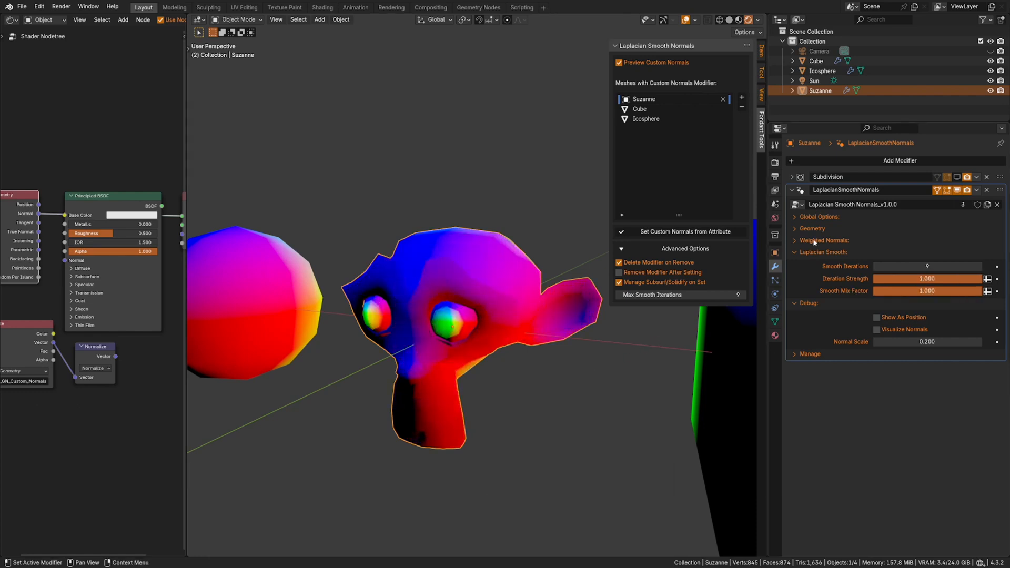
# Expand the Weighted Normals section and switch Iteration Strength to attribute input to browse the attributes available for it.
pyautogui.click(813, 240)
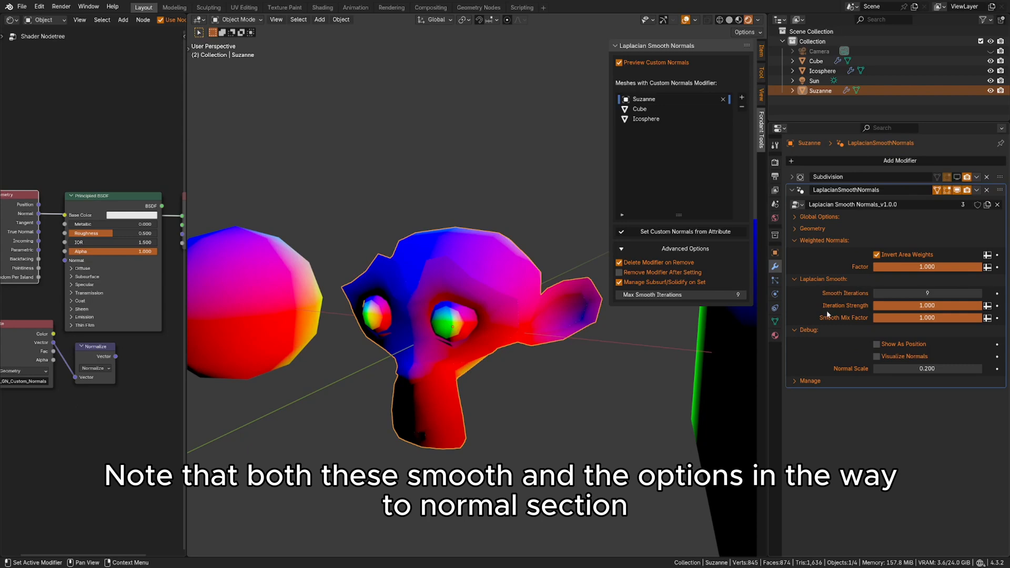
pyautogui.click(989, 307)
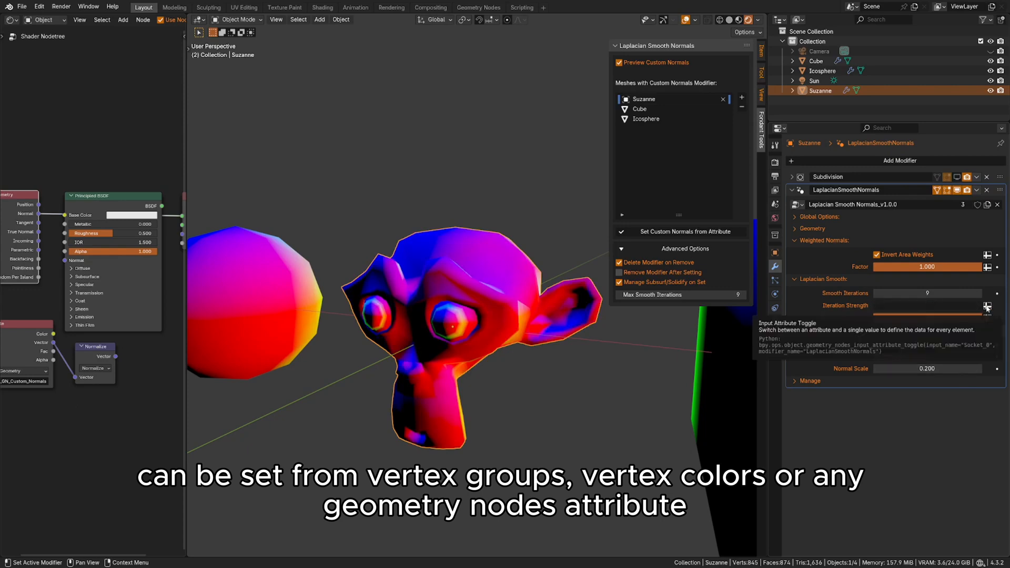
pyautogui.click(967, 306)
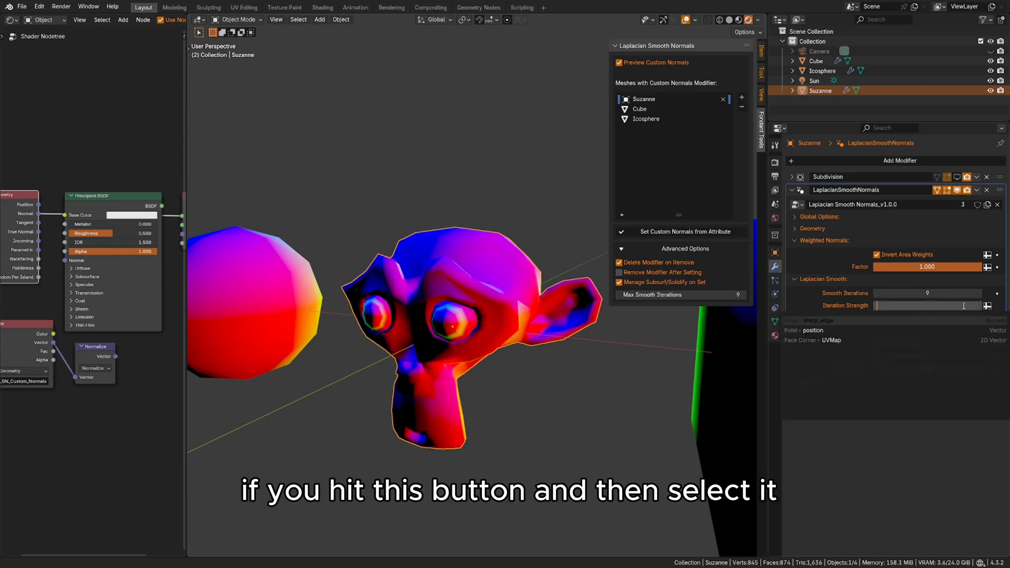
pyautogui.press('Escape')
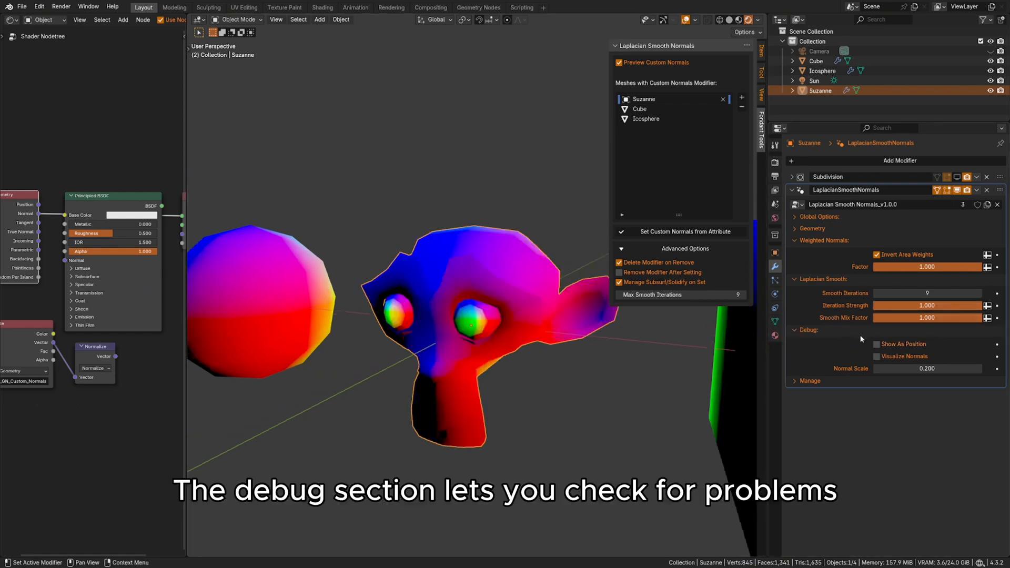
# Turn on Show As Position and examine Suzanne's smoothed mesh while trying other Smooth Iterations values, returning to 9.
pyautogui.click(921, 342)
pyautogui.moveTo(657, 358)
pyautogui.mouseDown(button='middle')
pyautogui.moveTo(608, 362)
pyautogui.moveTo(559, 386)
pyautogui.moveTo(668, 375)
pyautogui.mouseUp(button='middle')
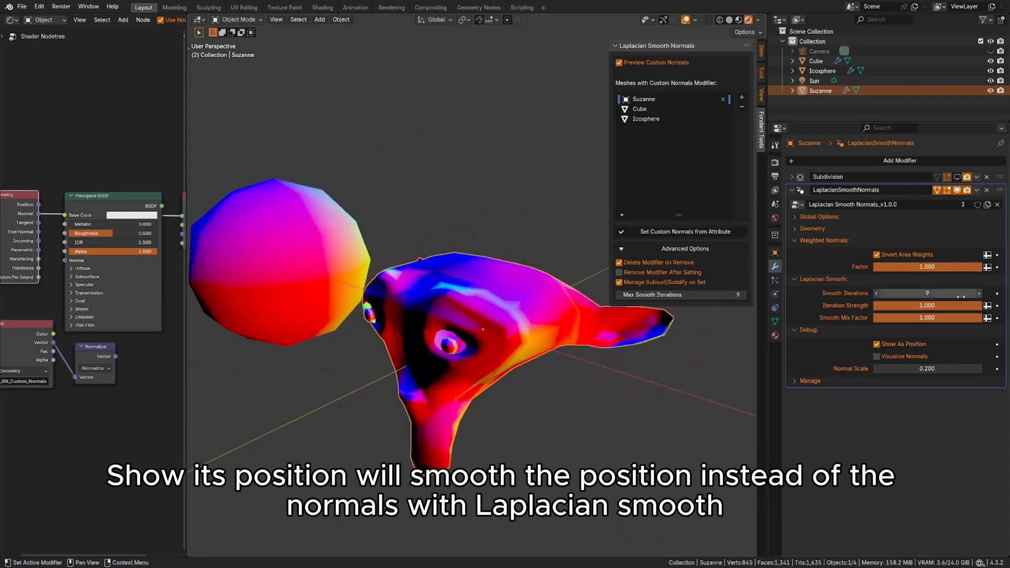
pyautogui.moveTo(958, 296)
pyautogui.mouseDown()
pyautogui.moveTo(942, 296)
pyautogui.moveTo(957, 293)
pyautogui.mouseUp()
pyautogui.moveTo(729, 320); pyautogui.dragTo(573, 315, button='middle')
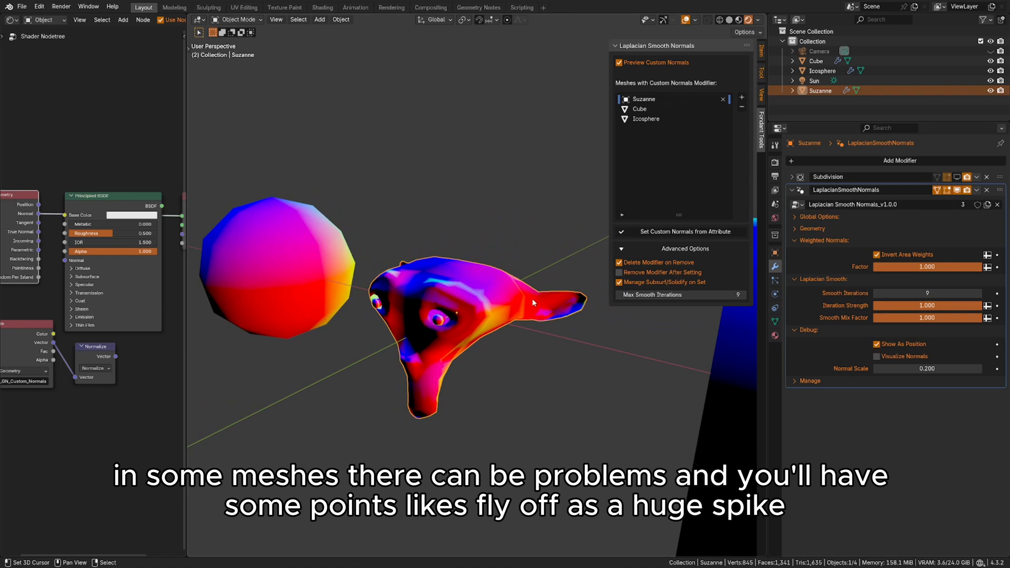
pyautogui.moveTo(590, 343); pyautogui.dragTo(586, 321, button='middle')
pyautogui.scroll(1, 596, 340)
pyautogui.scroll(-1, 587, 321)
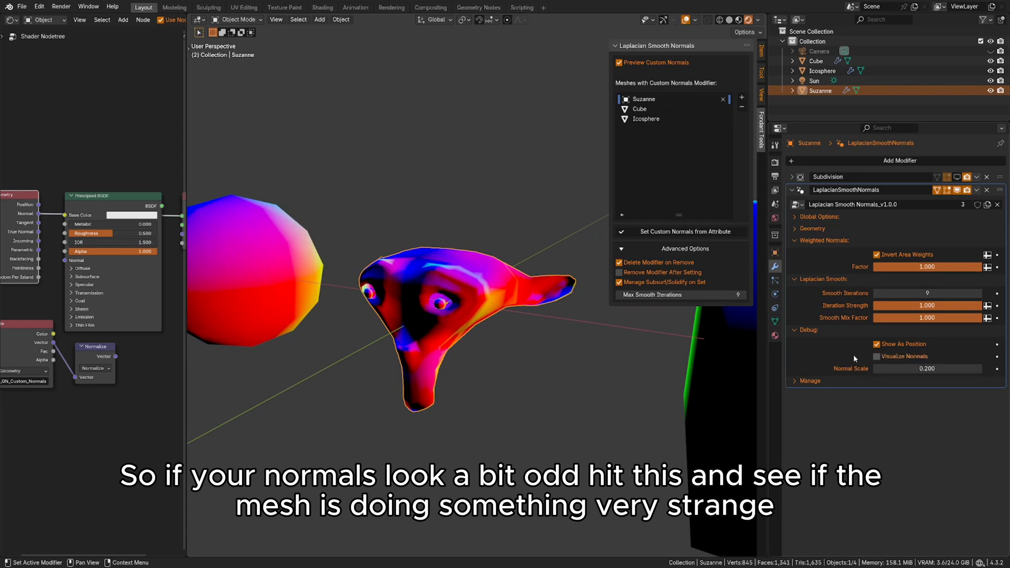
pyautogui.moveTo(620, 339)
pyautogui.mouseDown(button='middle')
pyautogui.moveTo(614, 318)
pyautogui.moveTo(619, 333)
pyautogui.mouseUp(button='middle')
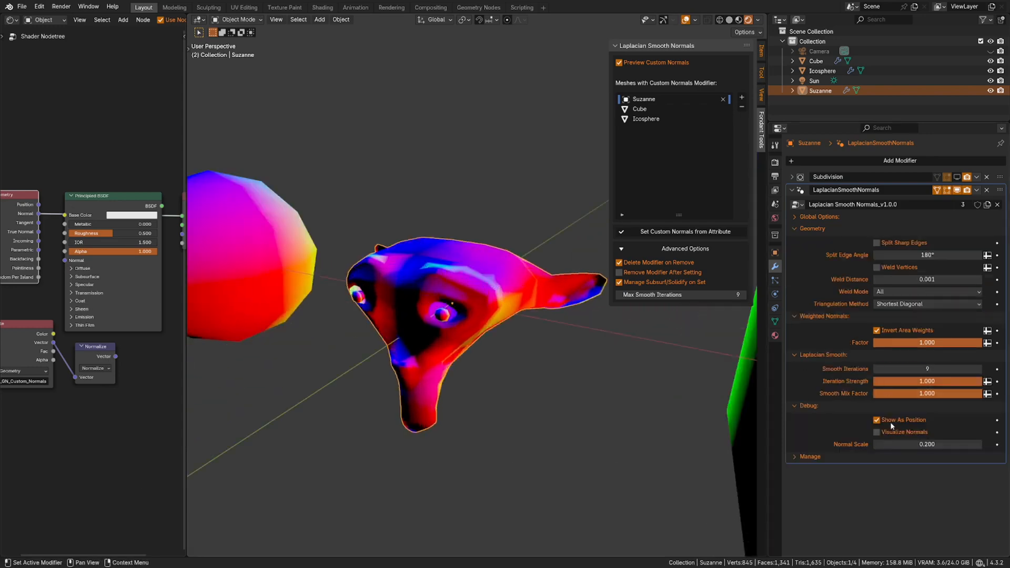
# Show the wireframe and examine Suzanne's triangulated mesh while trying other Split Edge Angle values, returning to 180°.
pyautogui.hotkey('shift', 'z')
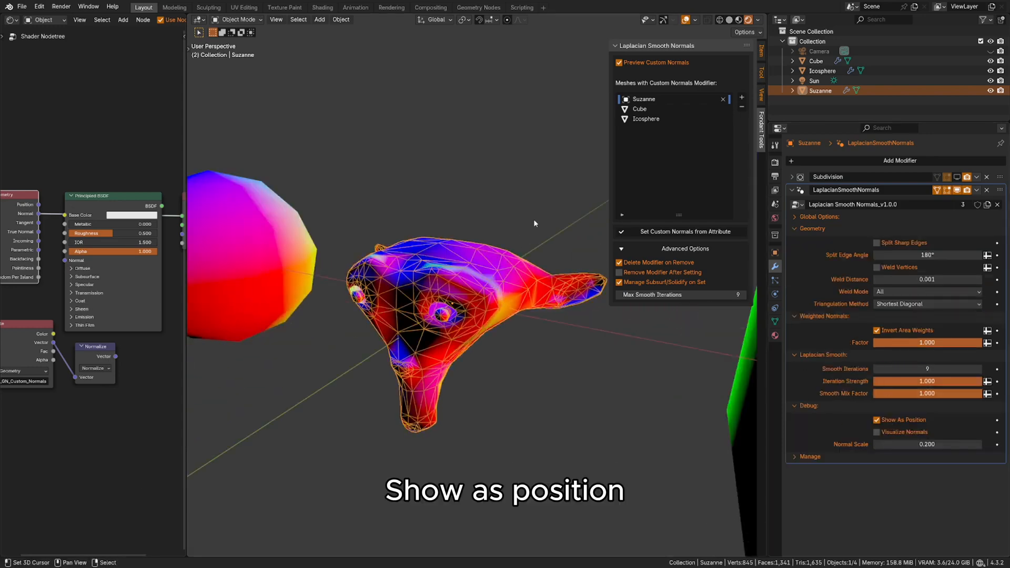
pyautogui.moveTo(533, 220); pyautogui.dragTo(542, 249, button='middle')
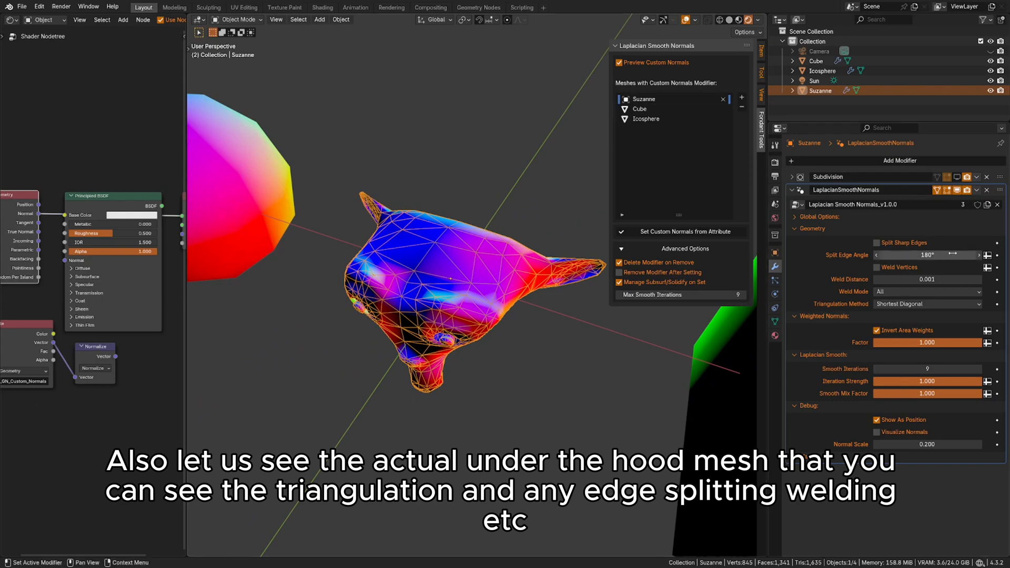
pyautogui.moveTo(891, 254)
pyautogui.mouseDown()
pyautogui.moveTo(829, 245)
pyautogui.moveTo(942, 254)
pyautogui.mouseUp()
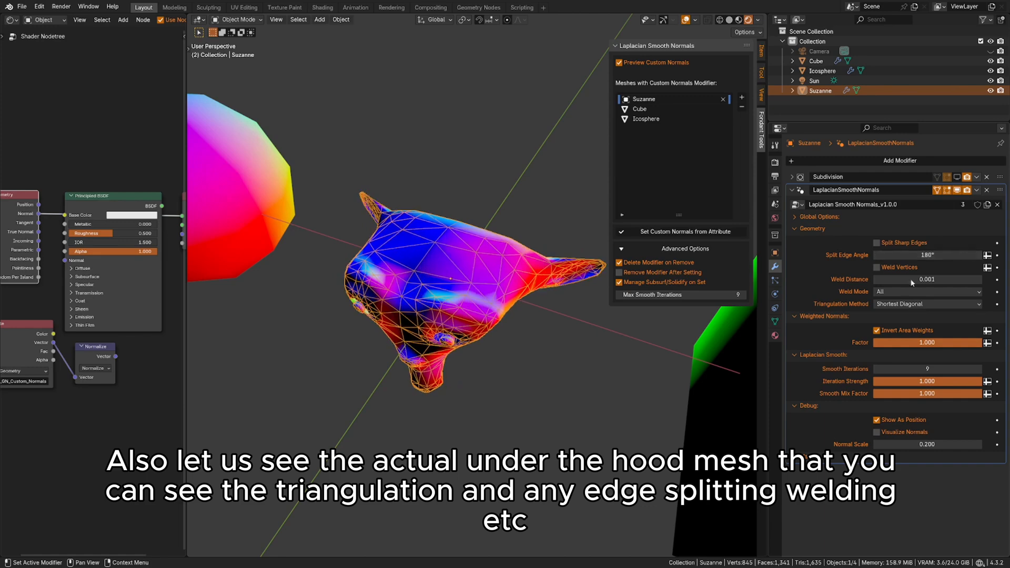
pyautogui.moveTo(590, 410); pyautogui.dragTo(589, 373, button='middle')
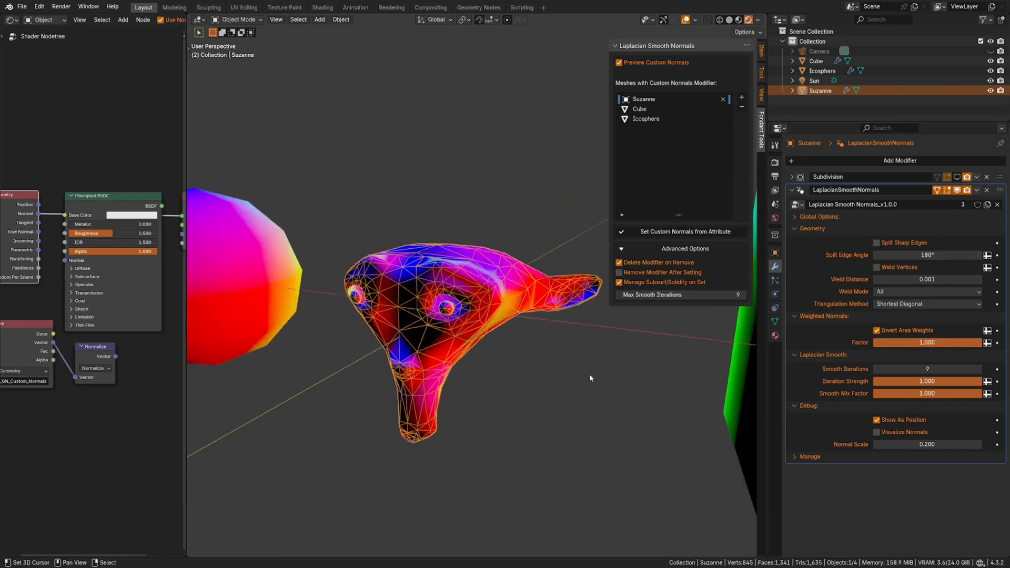
# Turn off Show As Position and turn on Visualize Normals with a Normal Scale of 0.1 for Suzanne.
pyautogui.click(905, 420)
pyautogui.click(904, 433)
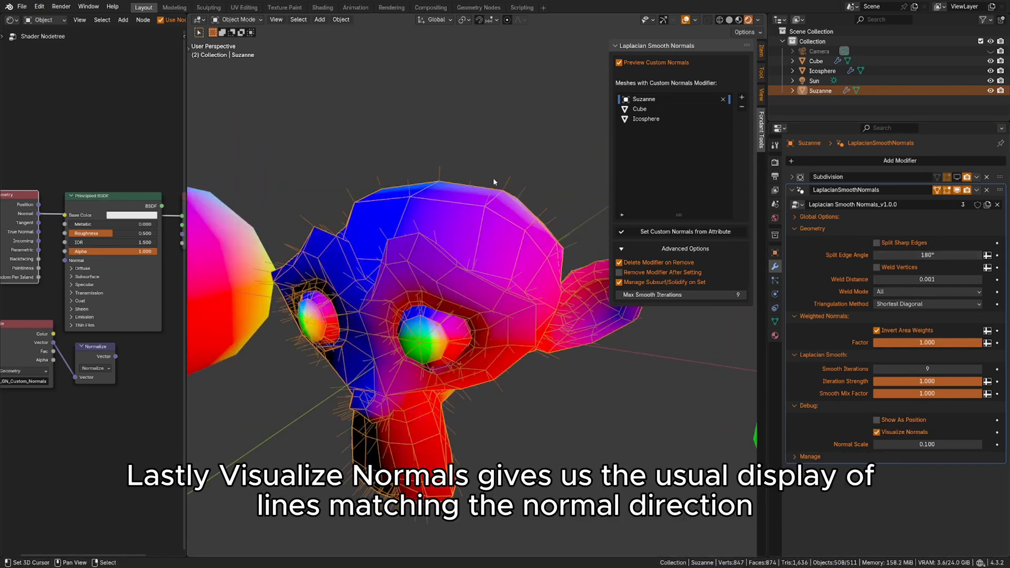
pyautogui.moveTo(493, 177); pyautogui.dragTo(497, 190, button='middle')
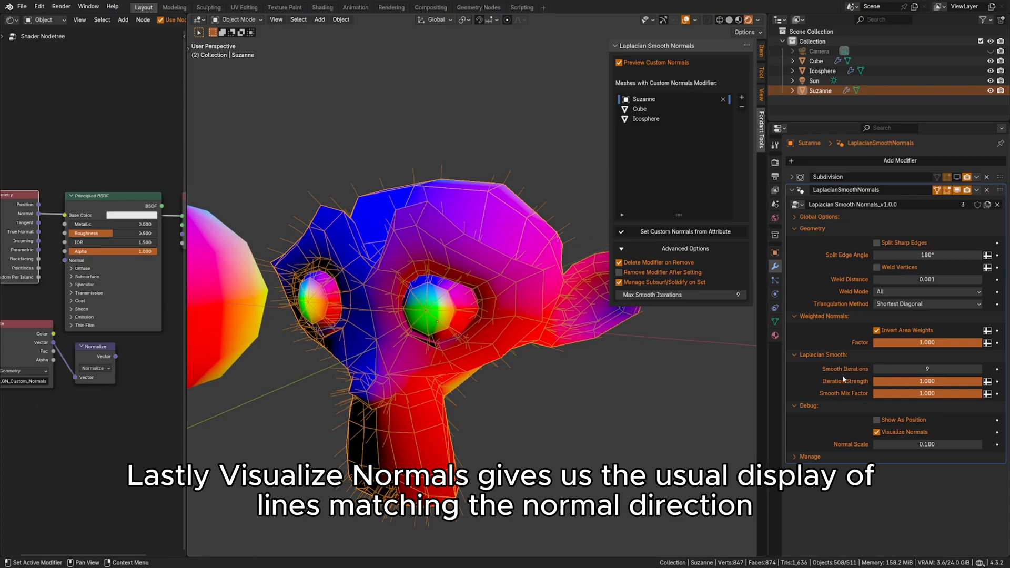
# Compare the normal lines at different Smooth Mix Factor values, returning to 1, and raise the Normal Scale to 0.208.
pyautogui.moveTo(953, 394)
pyautogui.mouseDown()
pyautogui.moveTo(942, 395)
pyautogui.moveTo(978, 398)
pyautogui.mouseUp()
pyautogui.moveTo(516, 299)
pyautogui.mouseDown(button='middle')
pyautogui.moveTo(504, 266)
pyautogui.moveTo(465, 295)
pyautogui.moveTo(453, 280)
pyautogui.mouseUp(button='middle')
pyautogui.moveTo(894, 393); pyautogui.dragTo(770, 393)
pyautogui.moveTo(914, 399); pyautogui.dragTo(978, 399)
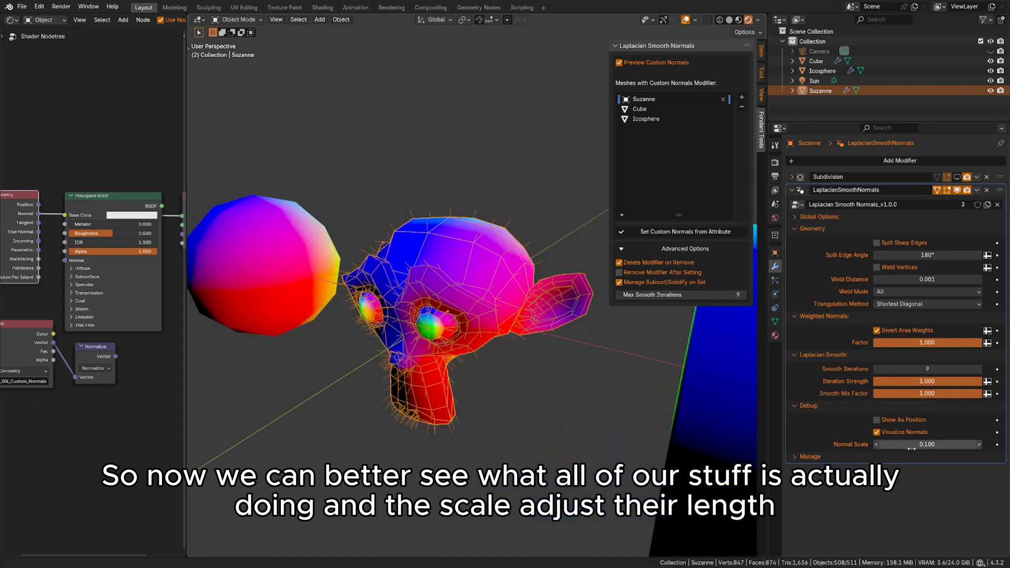
pyautogui.moveTo(927, 444); pyautogui.dragTo(955, 444)
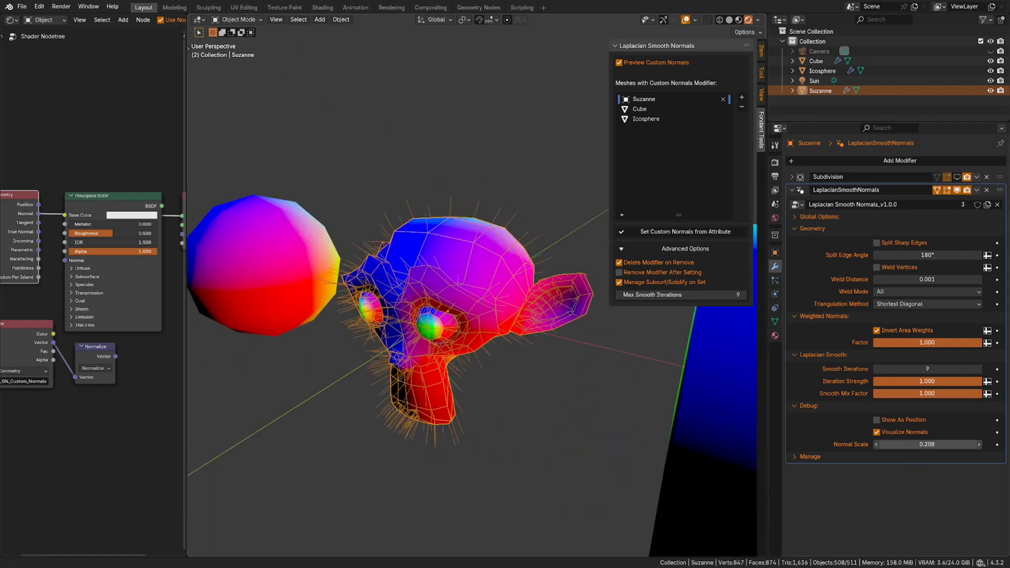